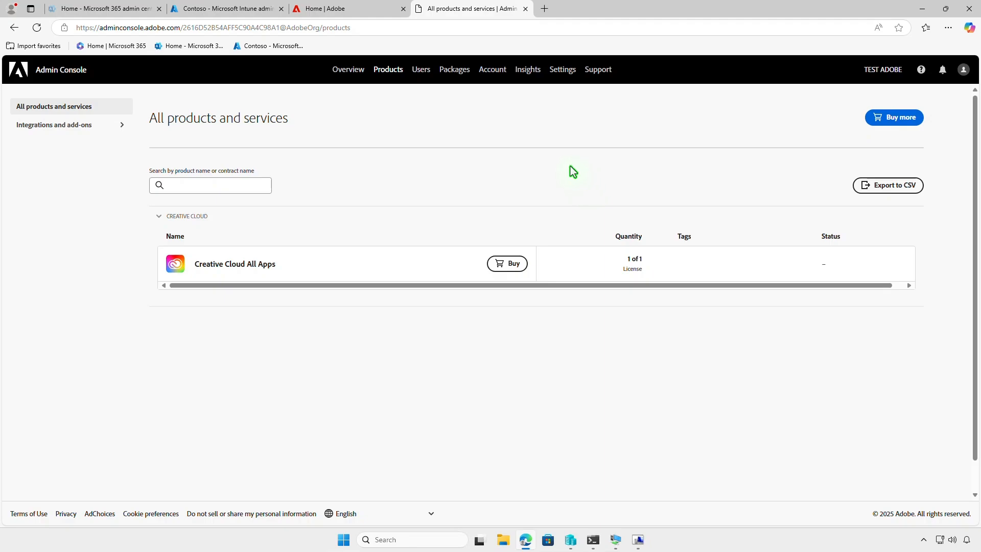
# Find the pre-generated single-application Windows package for XD and download it
pyautogui.click(466, 73)
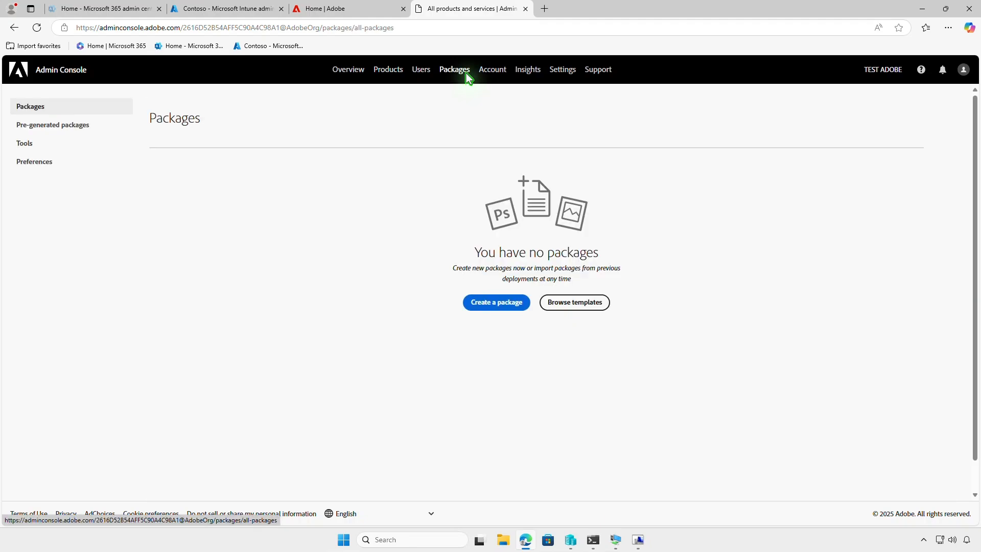
pyautogui.click(600, 303)
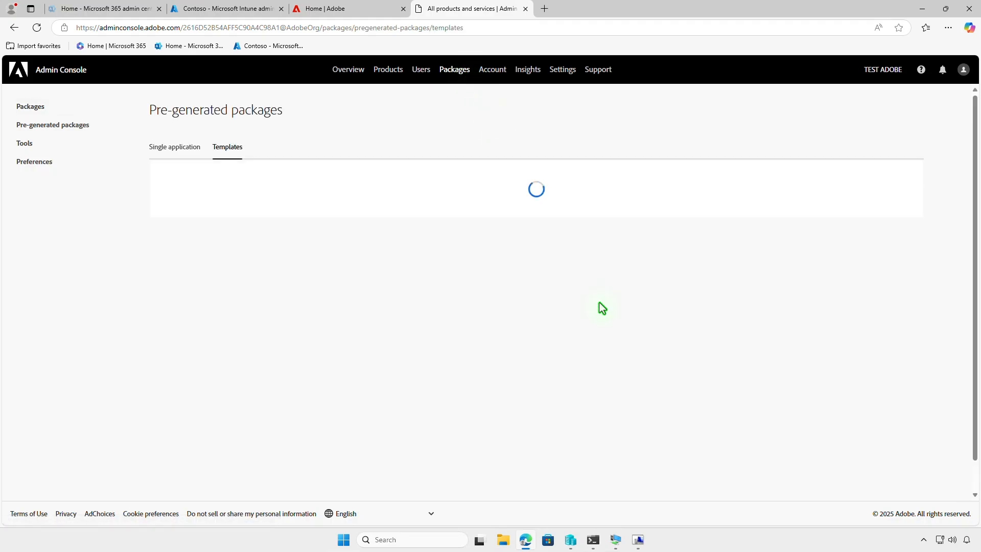
pyautogui.click(182, 149)
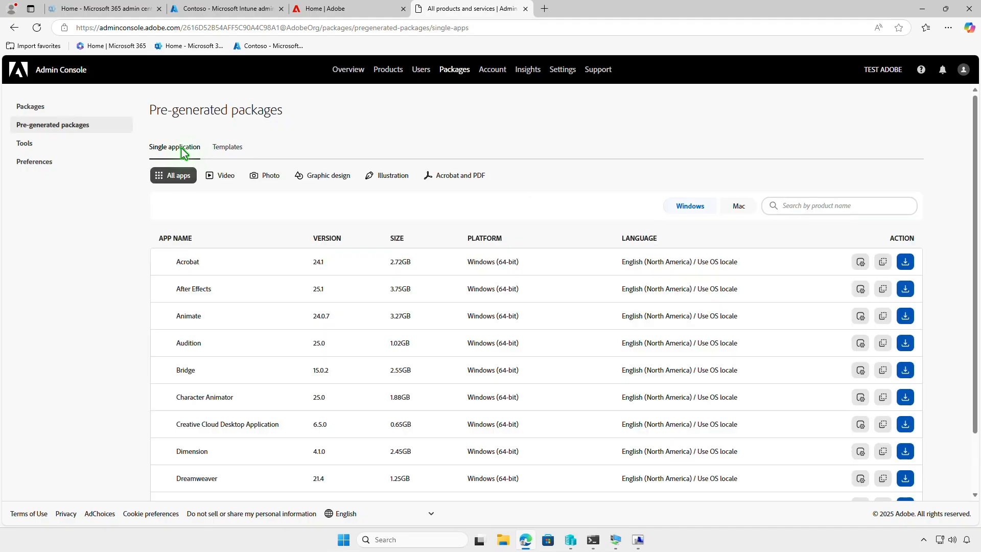
pyautogui.click(820, 207)
pyautogui.write('xd')
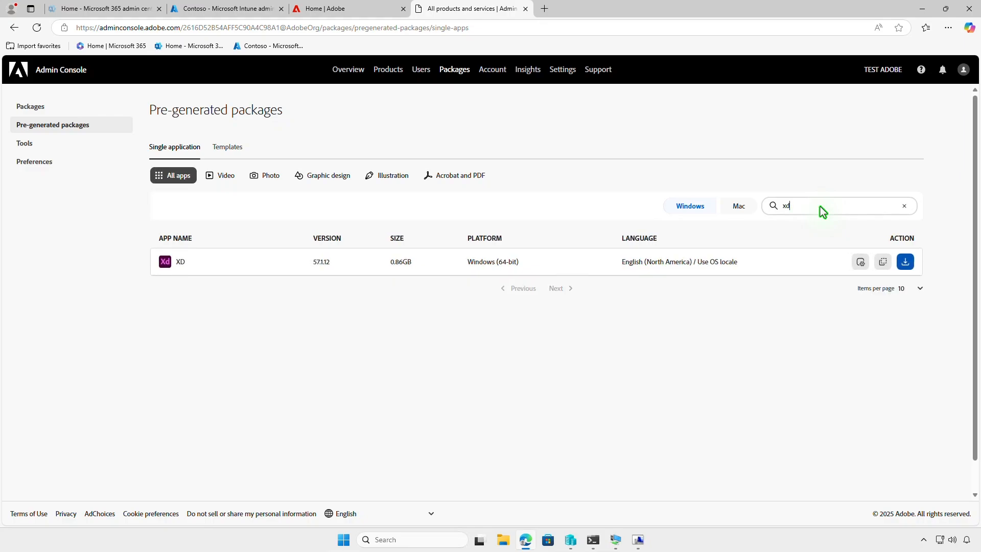
pyautogui.click(907, 263)
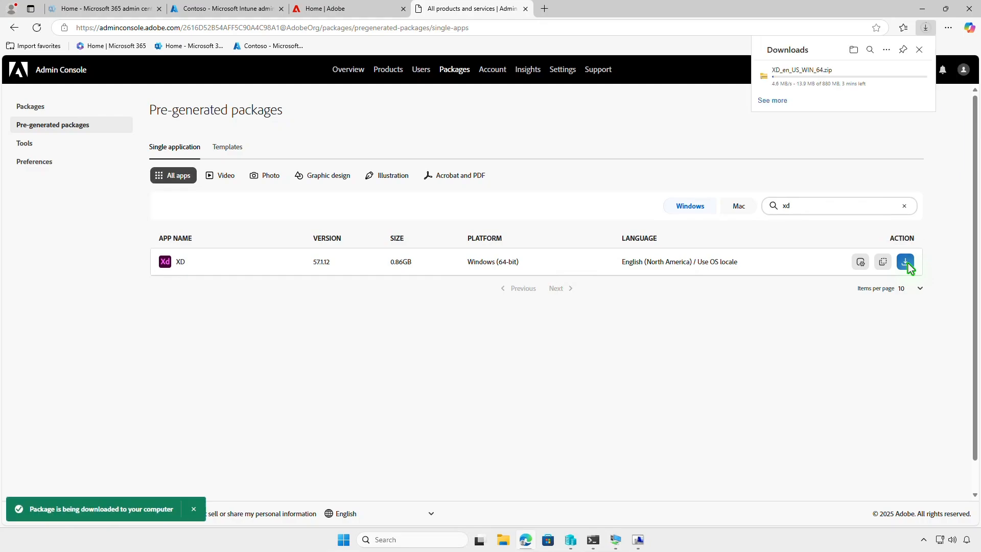
# Start creating a new package with Managed package as the deployment method
pyautogui.click(60, 110)
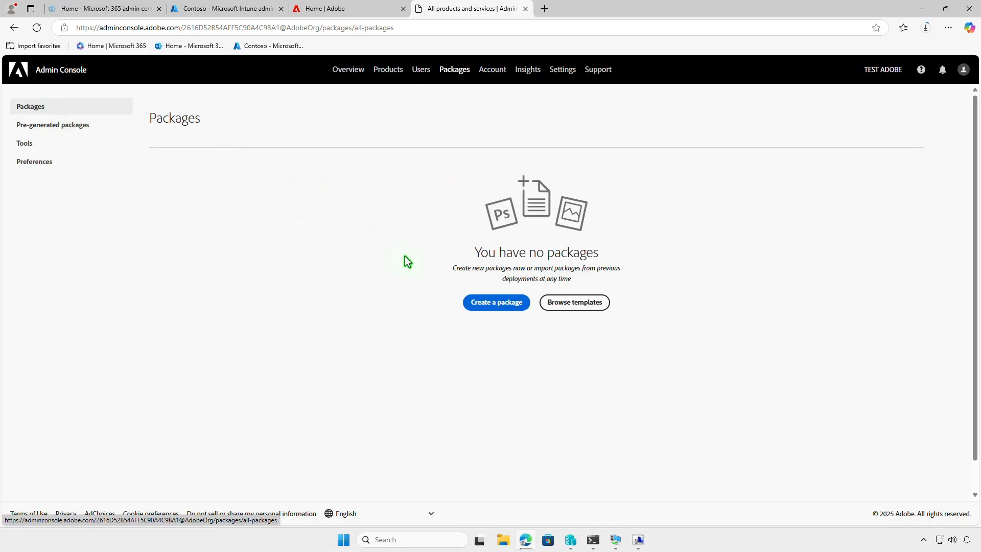
pyautogui.click(517, 302)
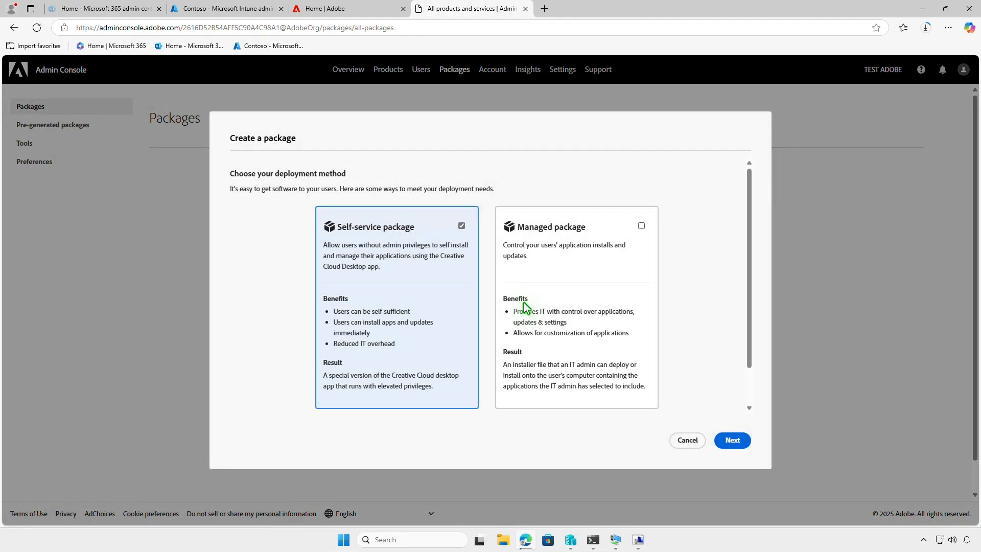
pyautogui.click(525, 308)
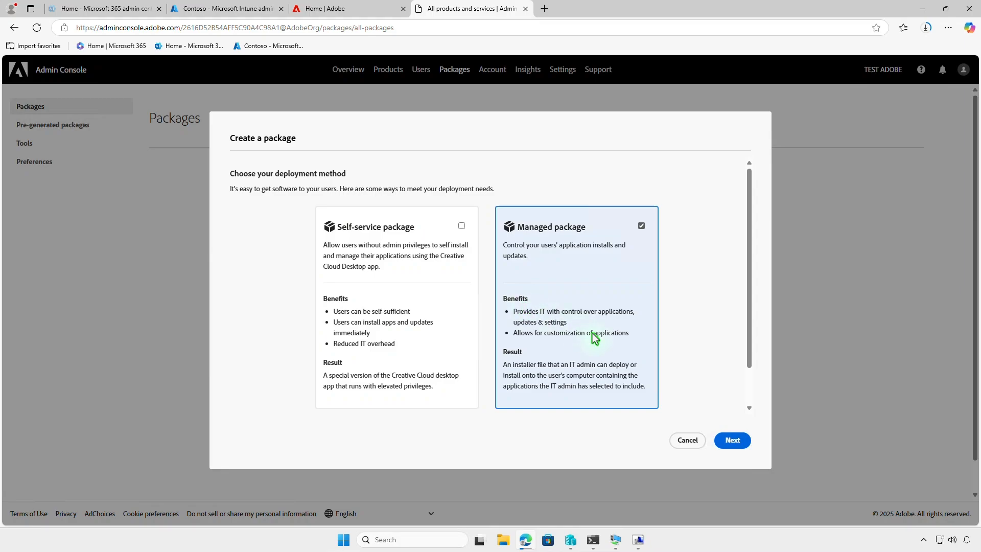
pyautogui.click(736, 441)
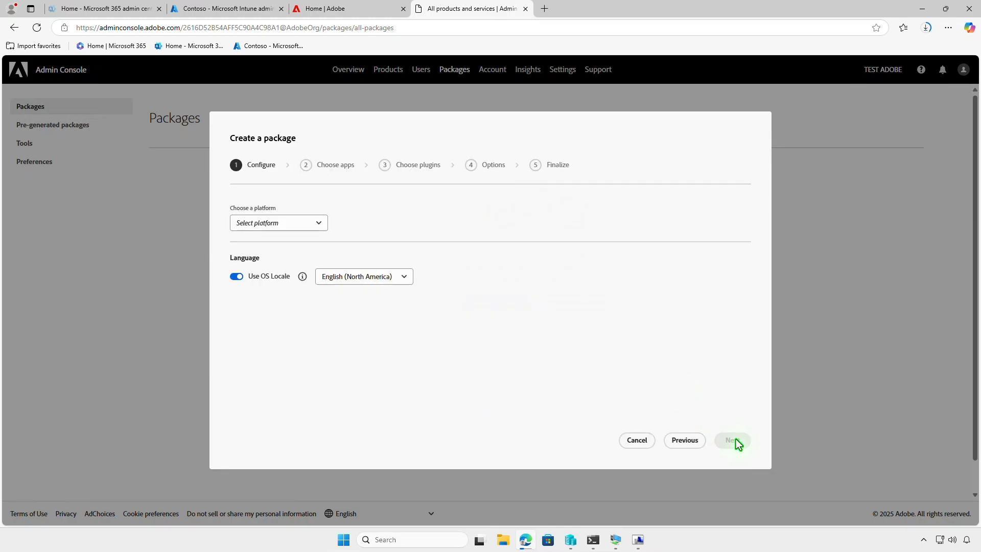
# Configure the package for the Windows (64-bit) platform, keeping English (North America) with Use OS Locale, and proceed to choosing apps
pyautogui.click(319, 224)
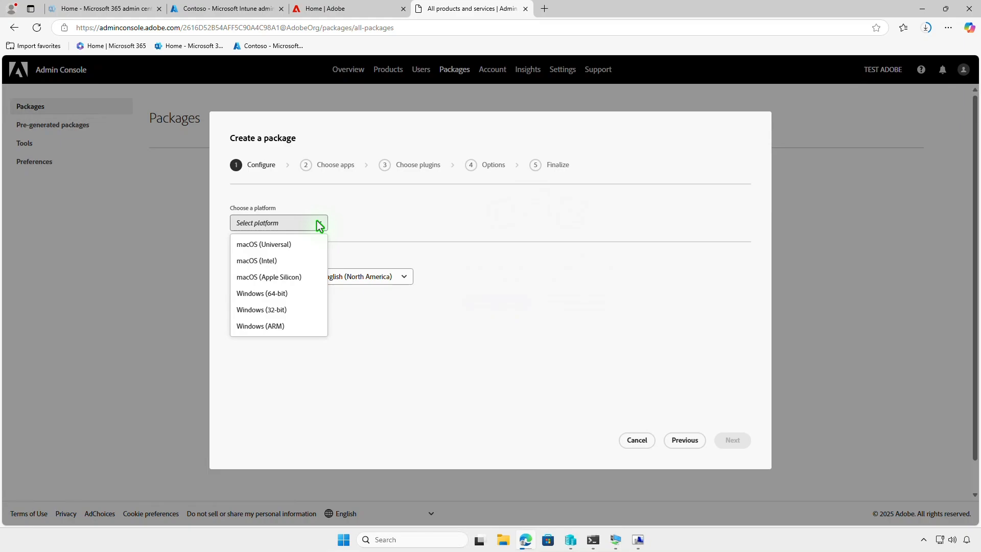
pyautogui.click(295, 294)
pyautogui.click(400, 278)
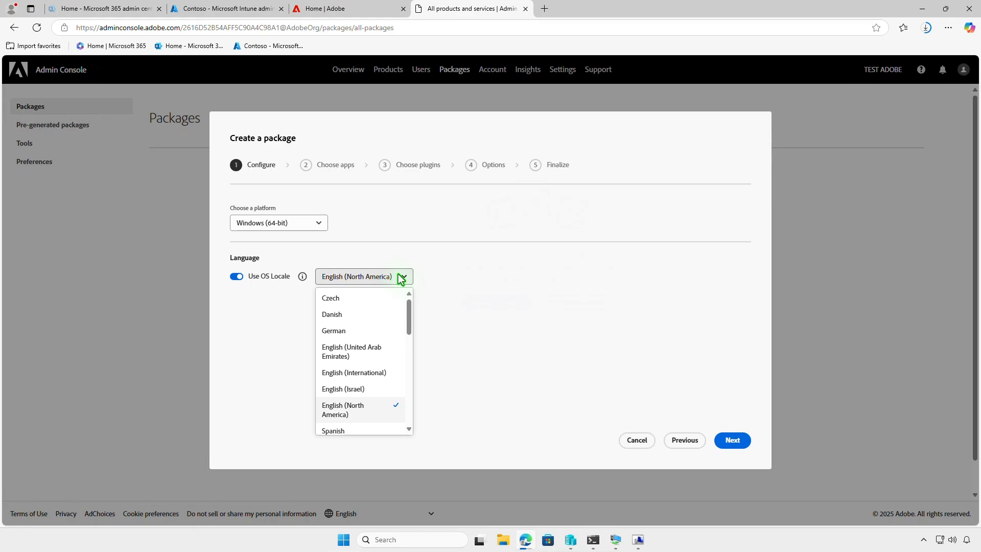
pyautogui.click(659, 366)
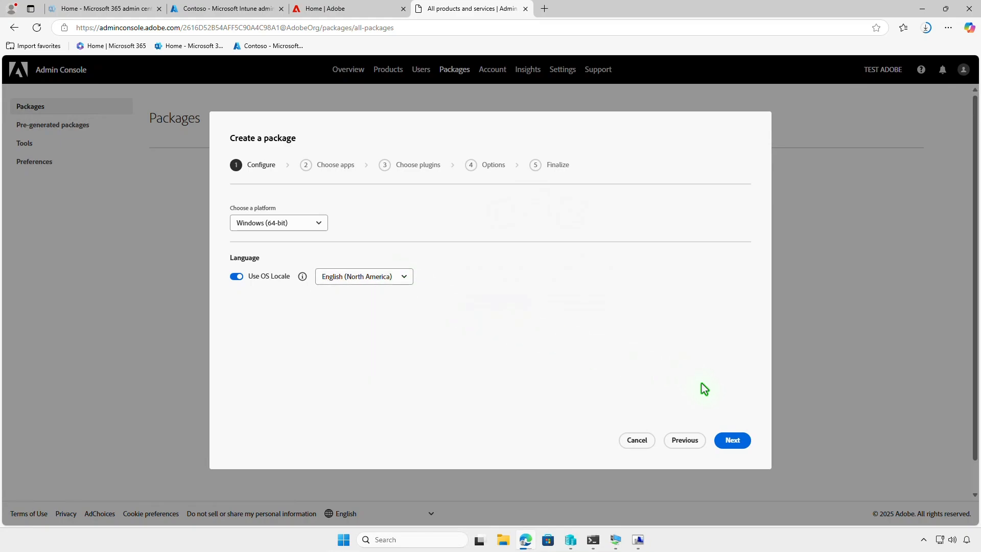
pyautogui.click(741, 443)
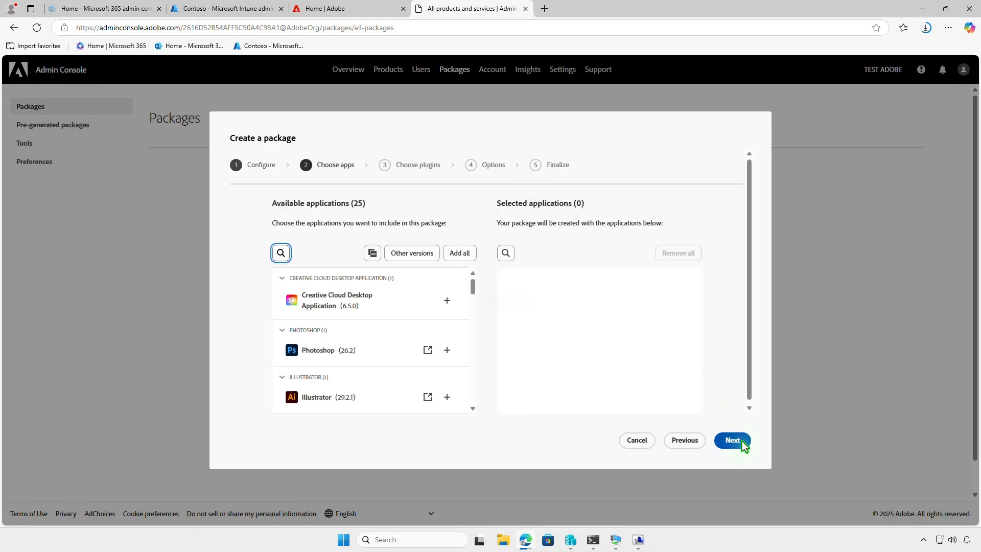
# Search the available applications for XD, add it to the package and continue to the plugins
pyautogui.click(281, 253)
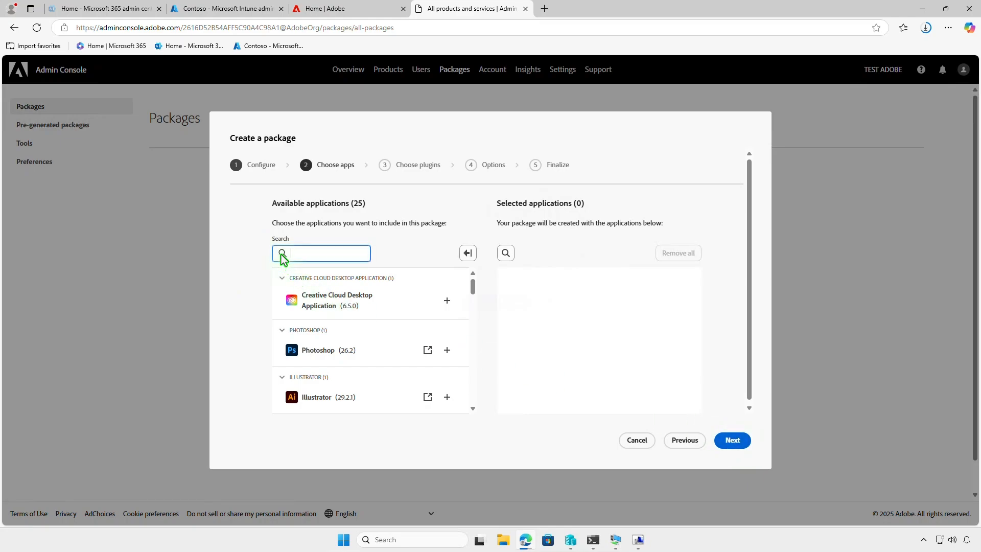
pyautogui.write('xd')
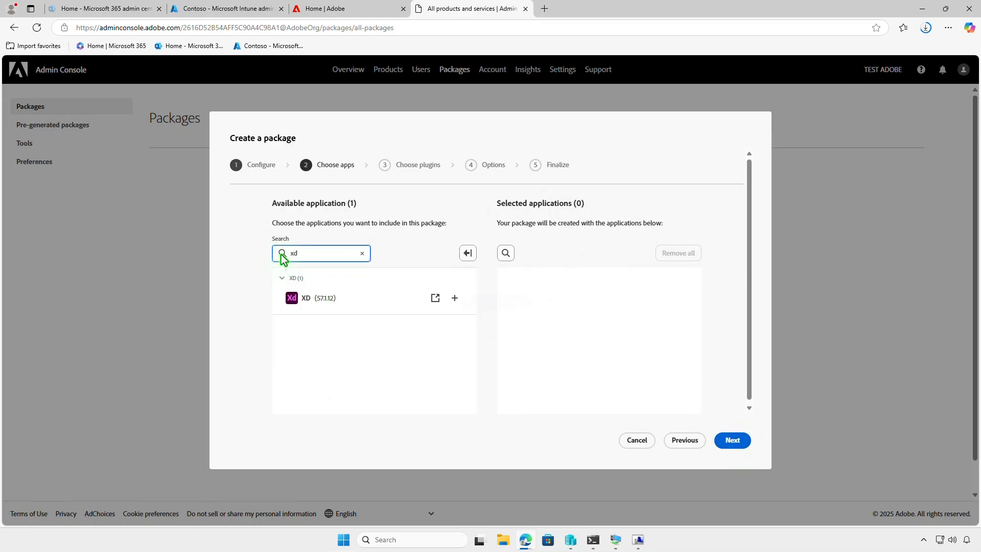
pyautogui.click(454, 299)
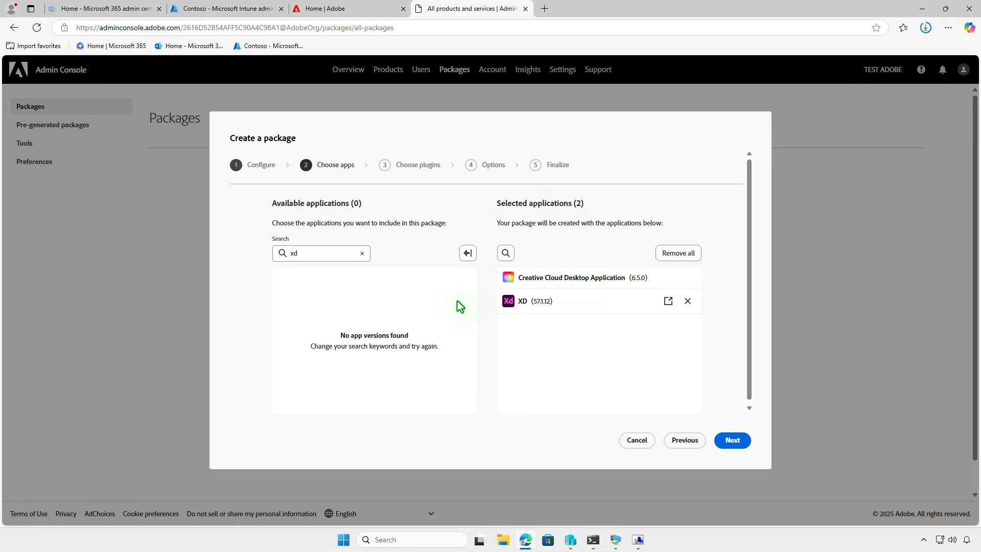
pyautogui.click(733, 440)
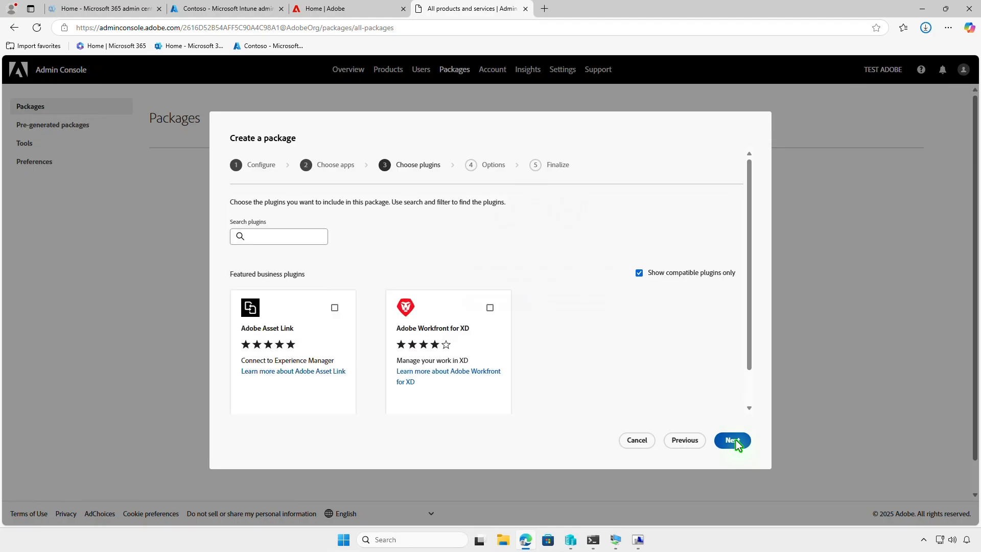
# Skip the plugins, accept the default Creative Cloud Desktop options, name the package Adobe XD and create it
pyautogui.click(733, 441)
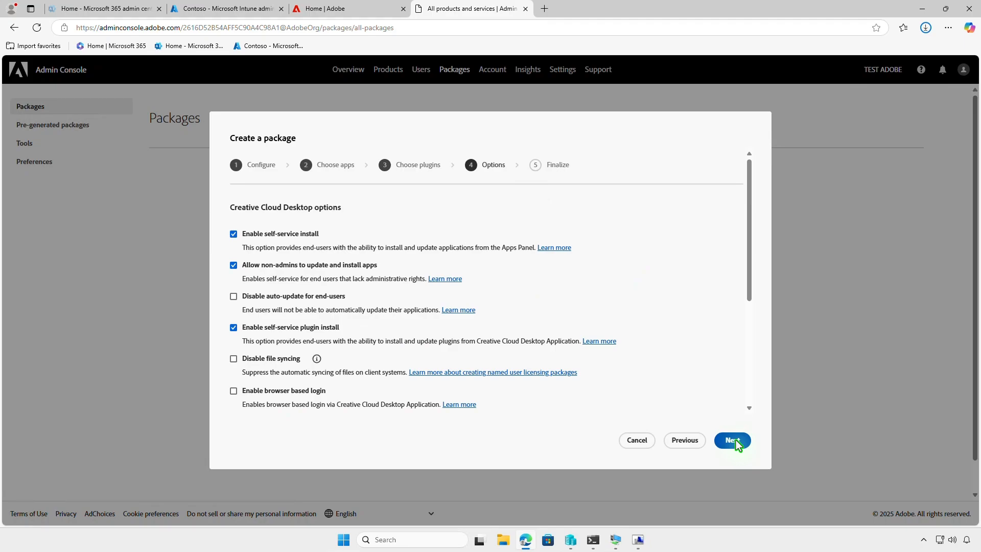
pyautogui.click(734, 440)
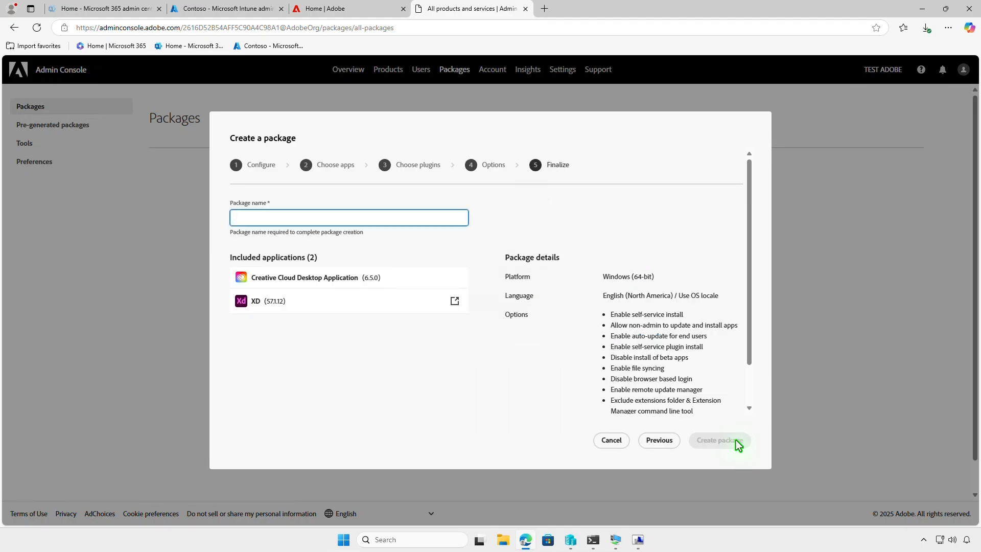
pyautogui.write('Adobe XD')
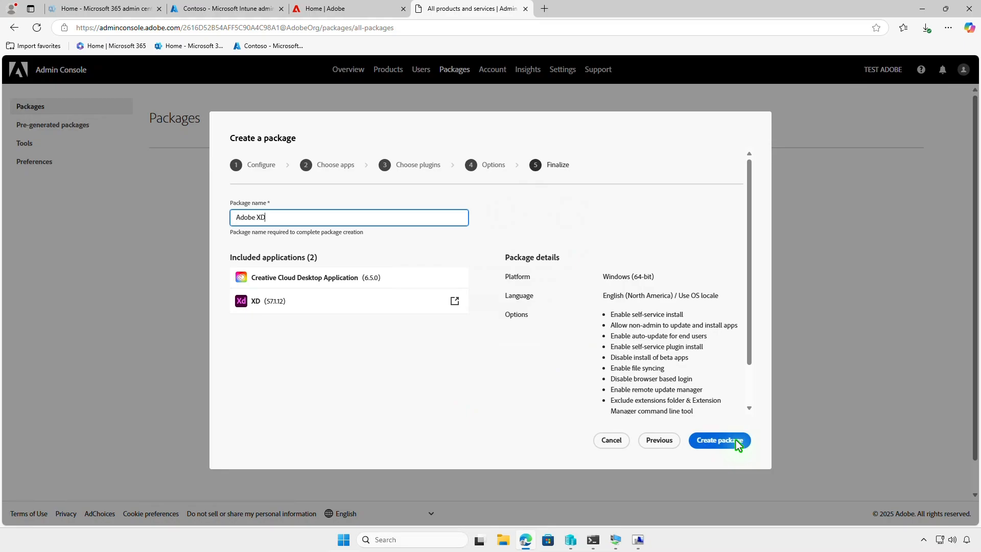
pyautogui.click(737, 441)
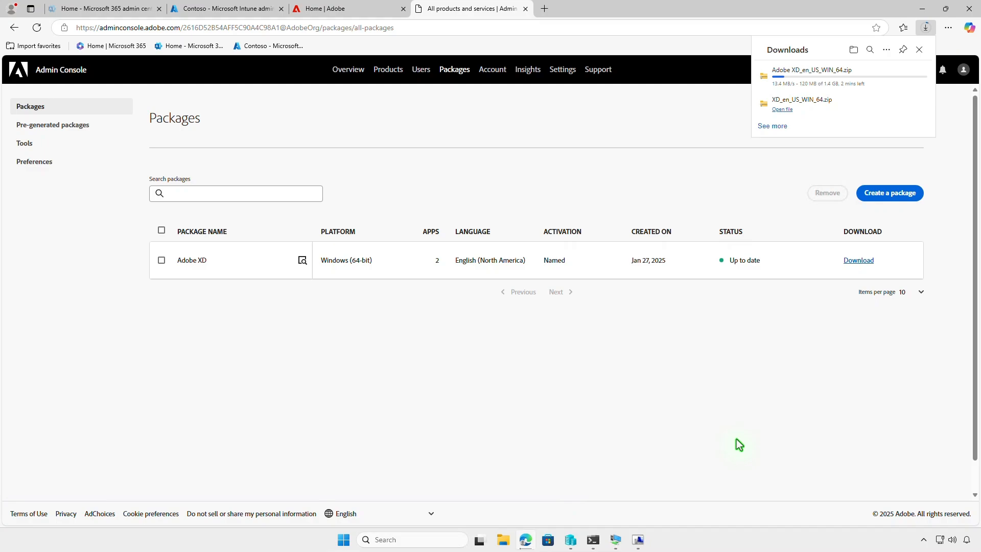
# Cancel the Adobe XD_en_US_WIN_64.zip download, show XD_en_US_WIN_64.zip in its folder and minimize the browser
pyautogui.click(915, 76)
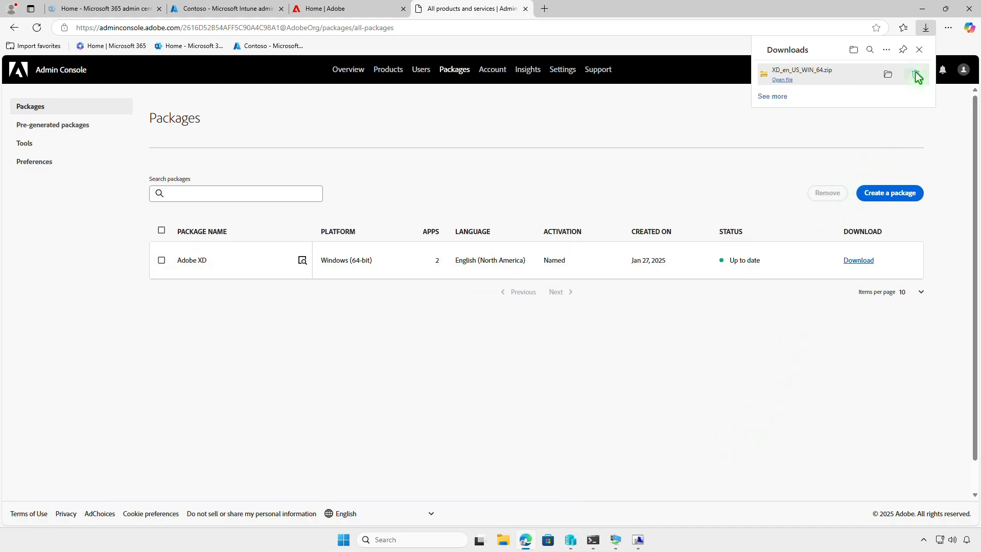
pyautogui.click(889, 75)
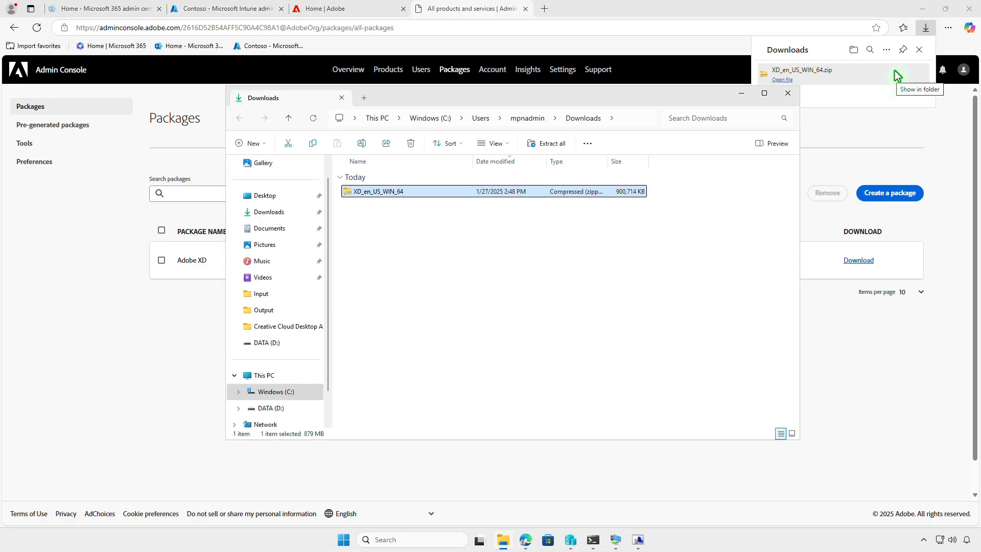
pyautogui.click(919, 21)
pyautogui.click(922, 9)
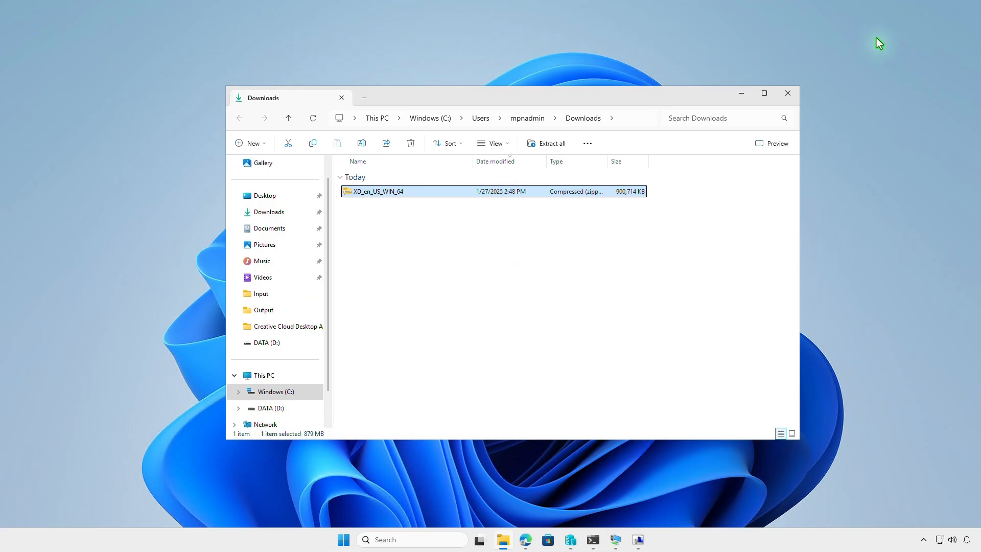
# Extract the XD_en_US_WIN_64 archive to the suggested Downloads subfolder and open the Build folder inside the extracted XD folder
pyautogui.click(553, 145)
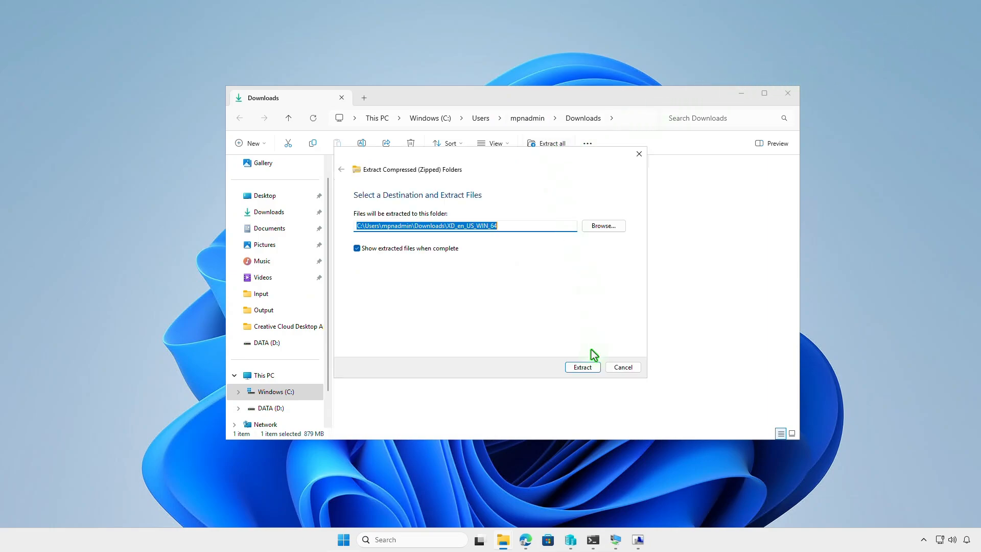
pyautogui.click(592, 369)
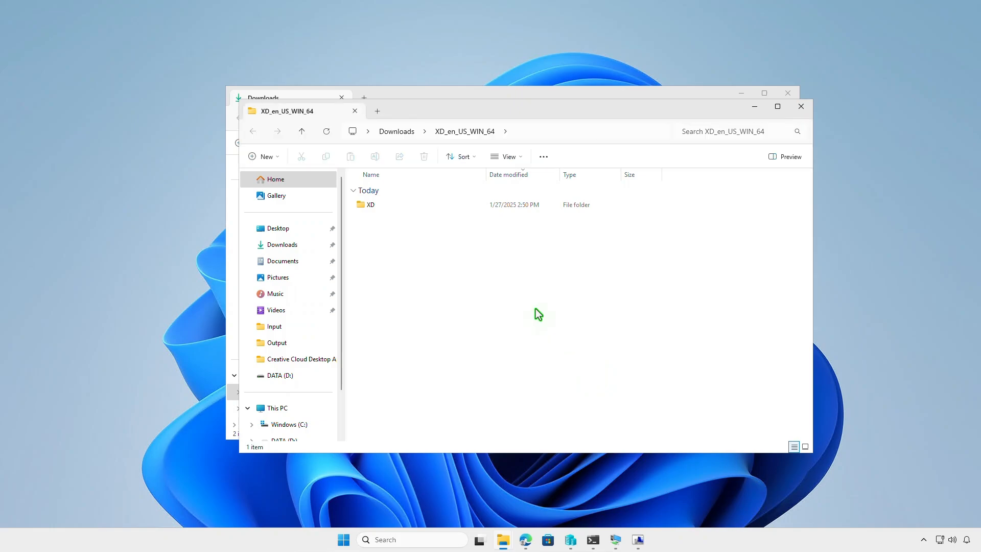
pyautogui.doubleClick(422, 206)
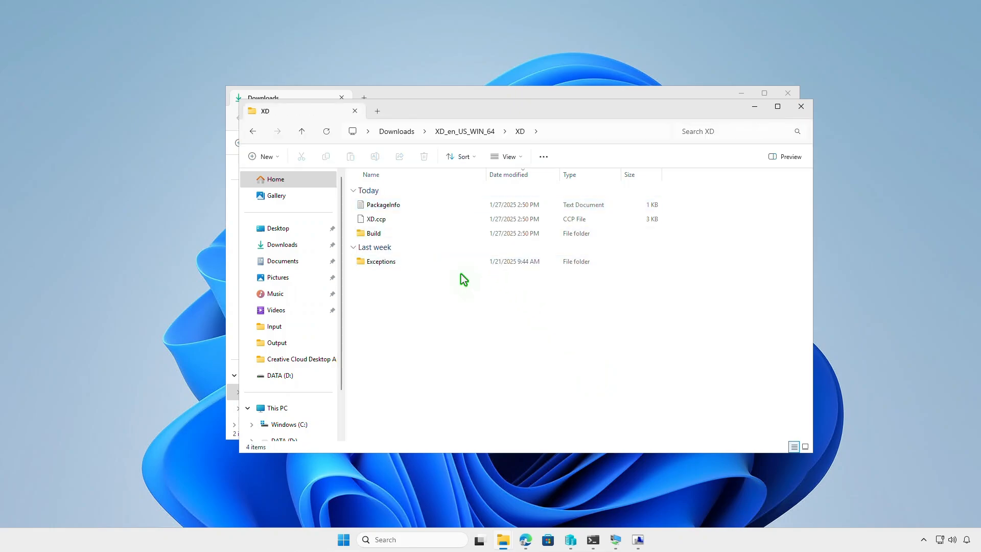
pyautogui.doubleClick(442, 234)
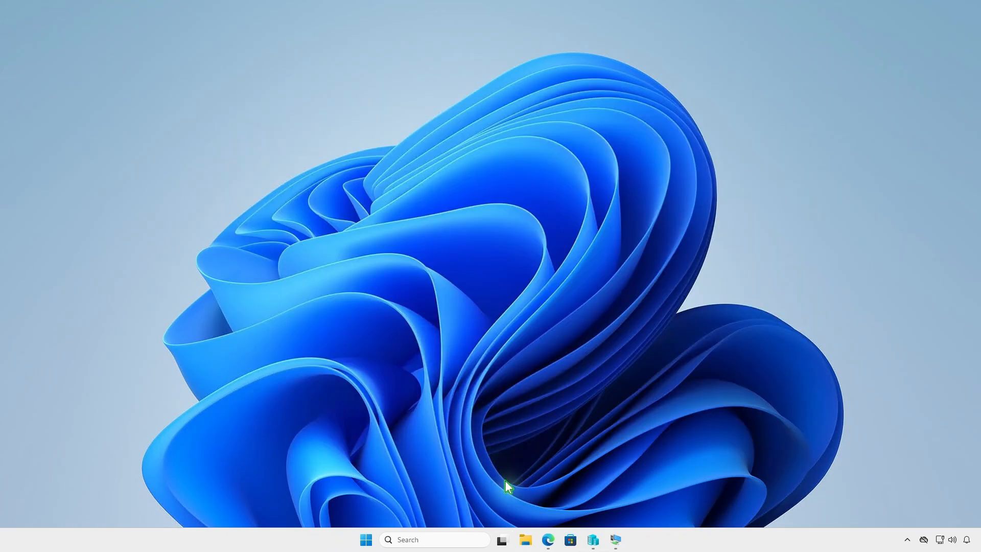
# Create a folder named Intune on the DATA (D:) drive in File Explorer
pyautogui.click(526, 542)
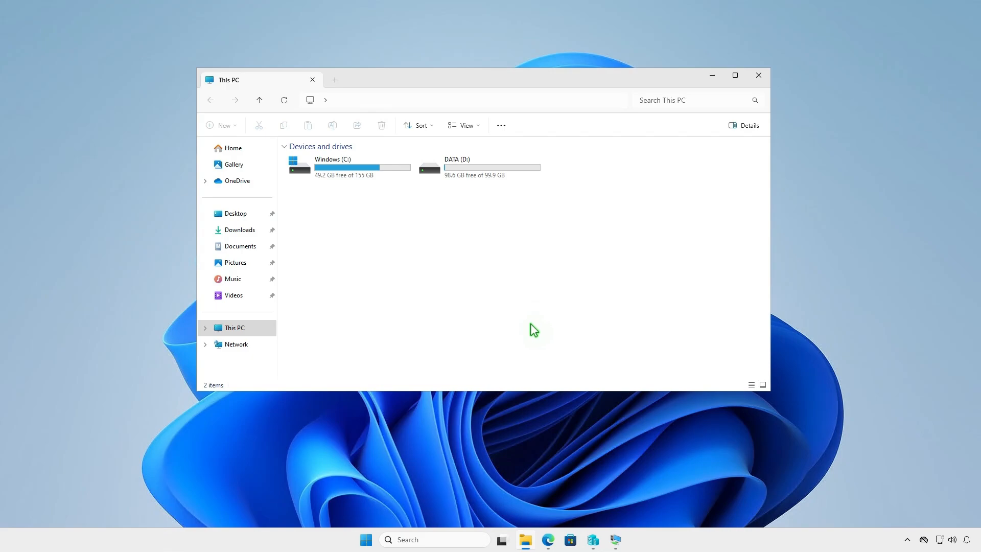
pyautogui.click(512, 170)
pyautogui.doubleClick(513, 174)
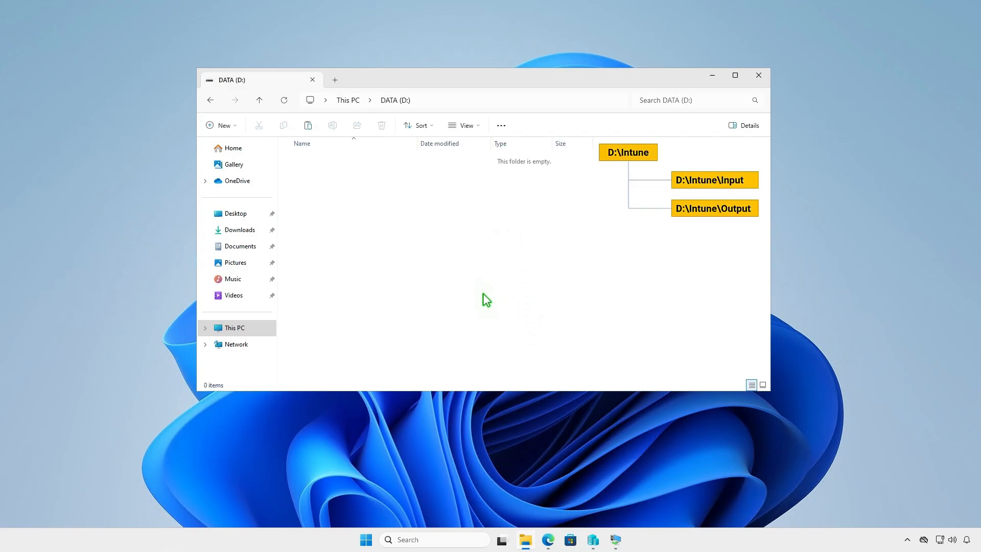
pyautogui.click(228, 125)
pyautogui.click(233, 149)
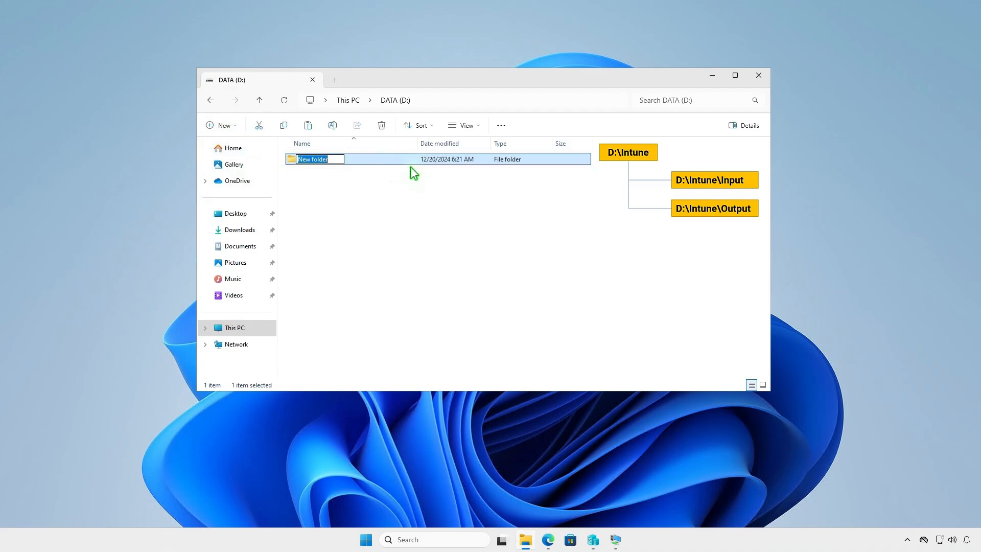
pyautogui.write('Intune')
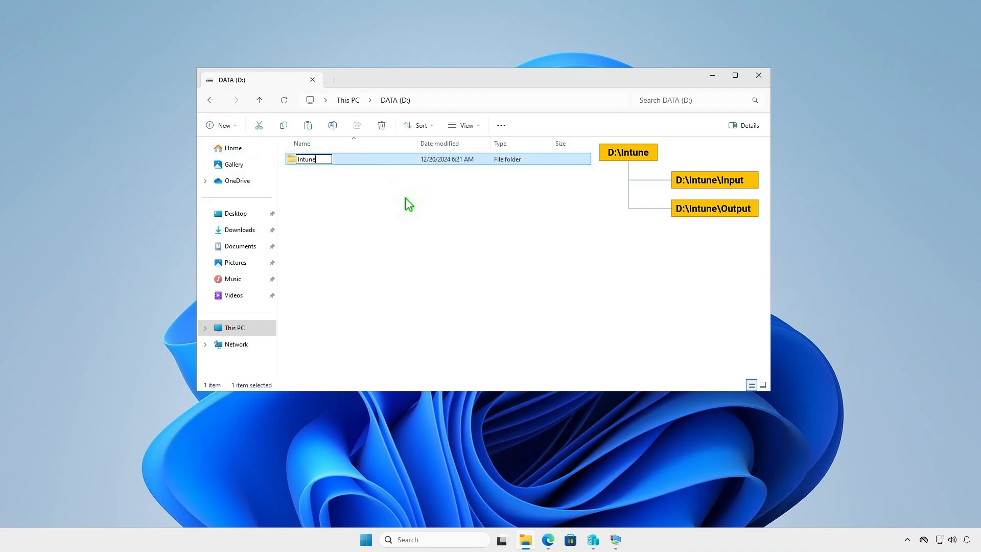
pyautogui.press('Return')
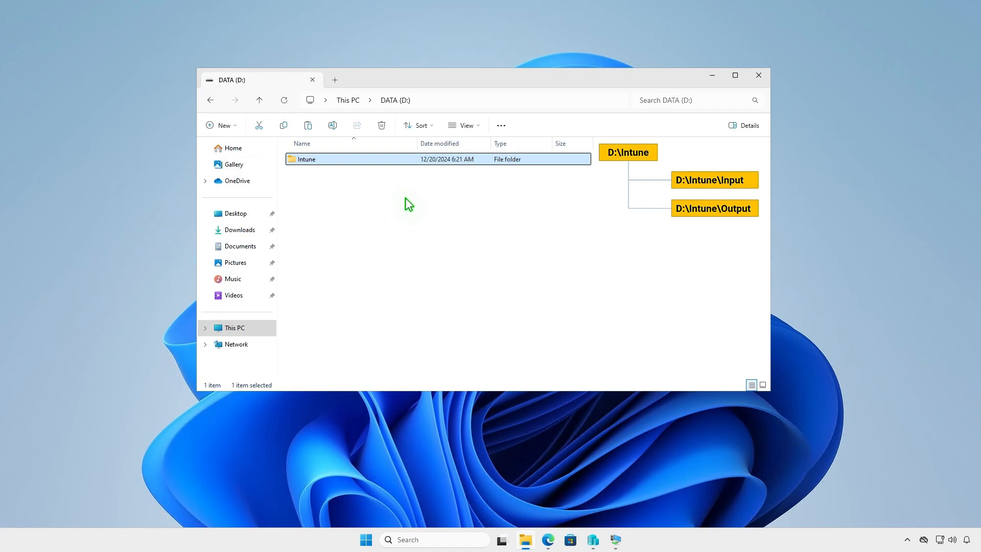
# Open the Intune folder on the DATA (D:) drive and create a subfolder named Input in it
pyautogui.press('Return')
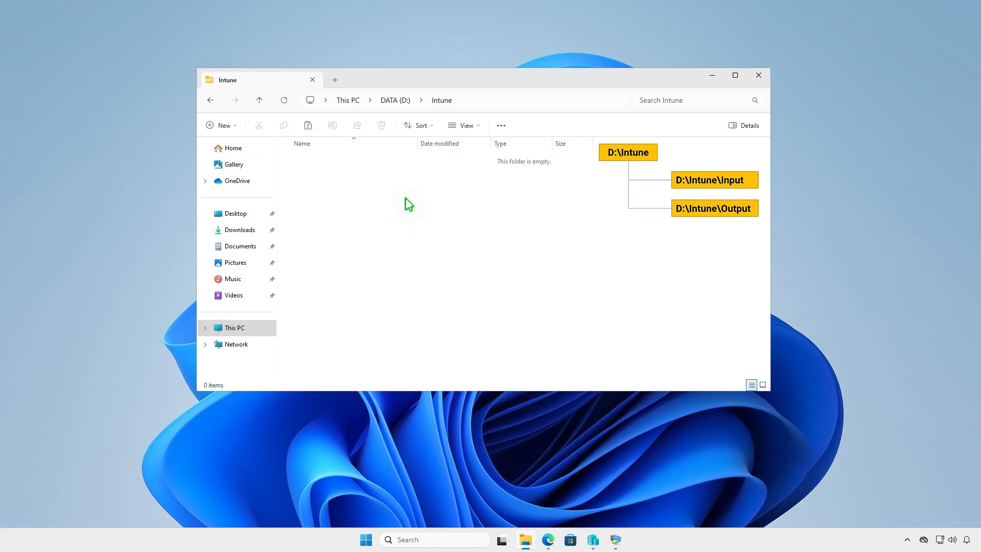
pyautogui.rightClick(406, 198)
pyautogui.moveTo(529, 303)
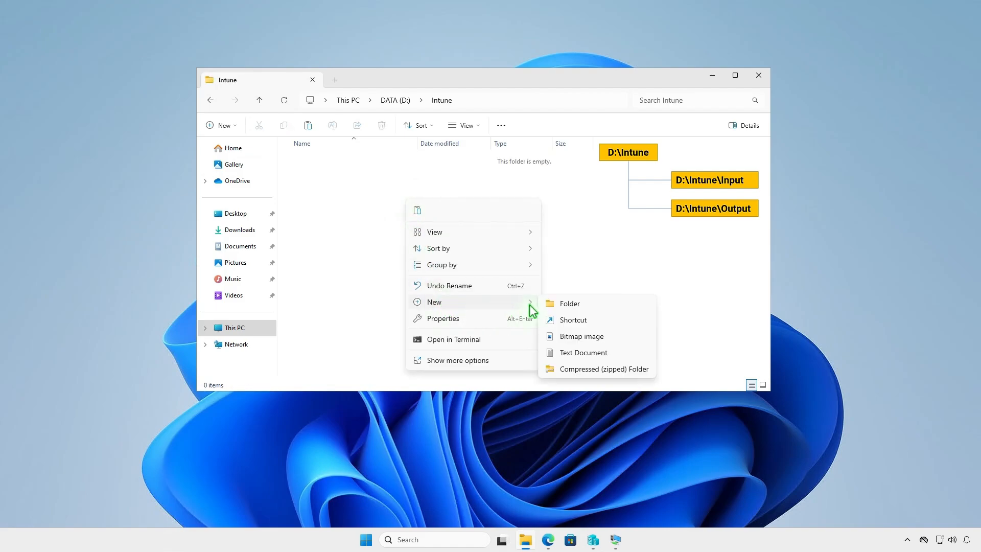
pyautogui.click(570, 300)
pyautogui.write('In')
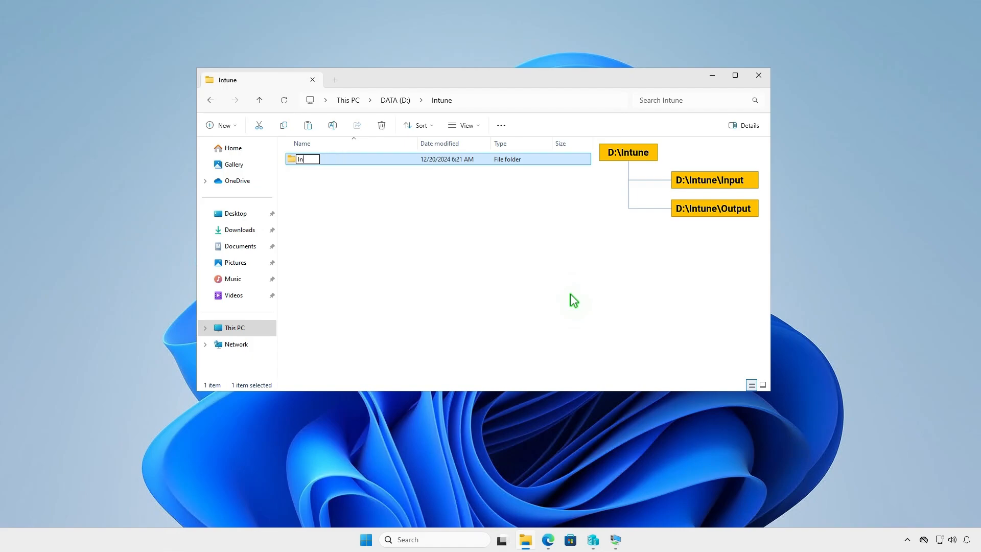
pyautogui.write('put')
pyautogui.press('Return')
# Create a second subfolder named Output inside D:\Intune
pyautogui.rightClick(423, 243)
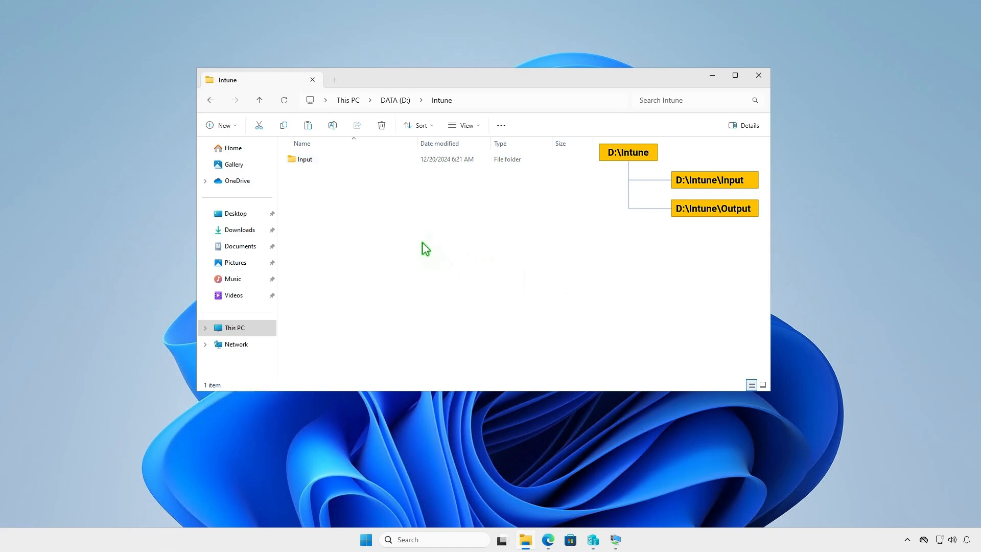
pyautogui.moveTo(473, 353)
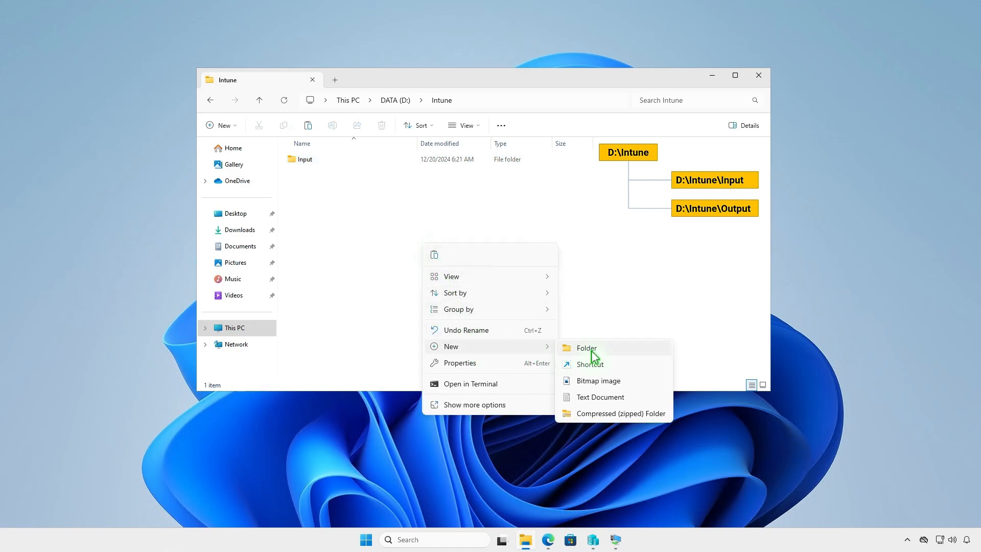
pyautogui.click(591, 350)
pyautogui.write('Out')
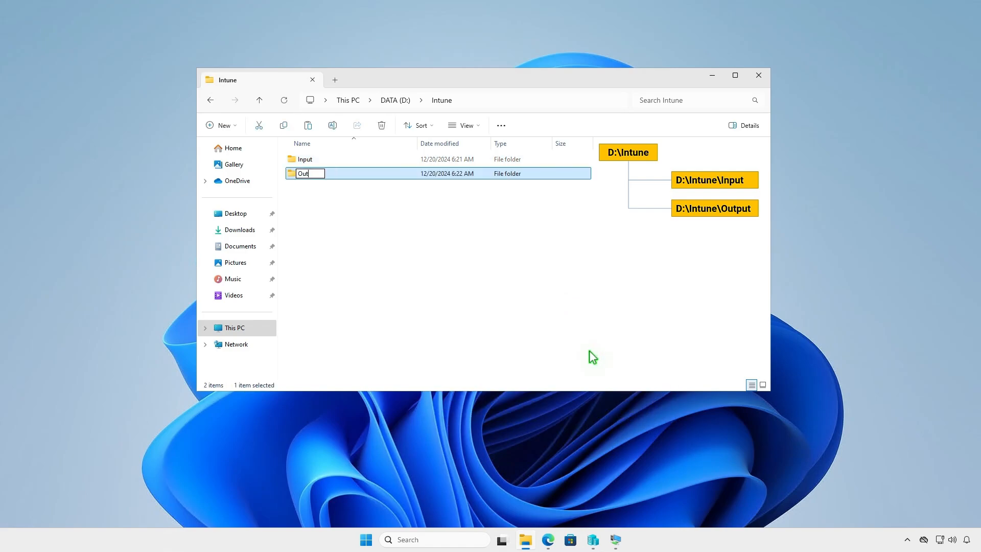
pyautogui.write('put')
pyautogui.click(532, 274)
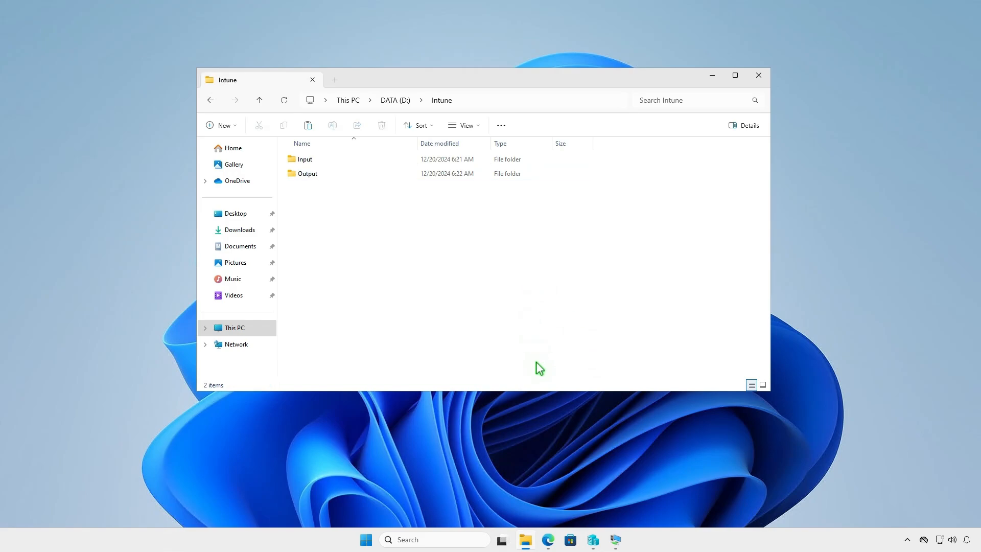
# In Edge, download the zip source code of the latest Microsoft-Win32-Content-Prep-Tool release, show it in its folder and minimize the browser
pyautogui.click(548, 540)
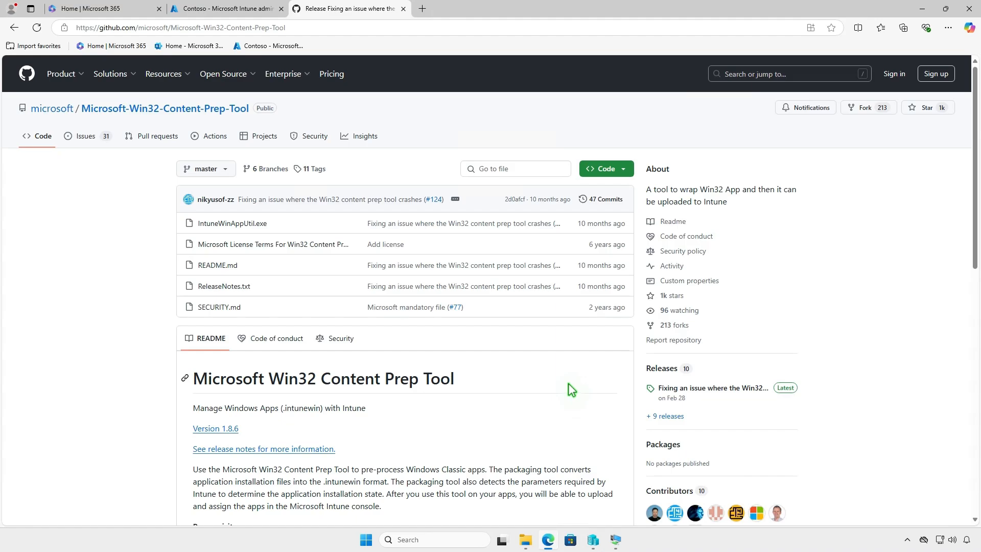
pyautogui.click(738, 389)
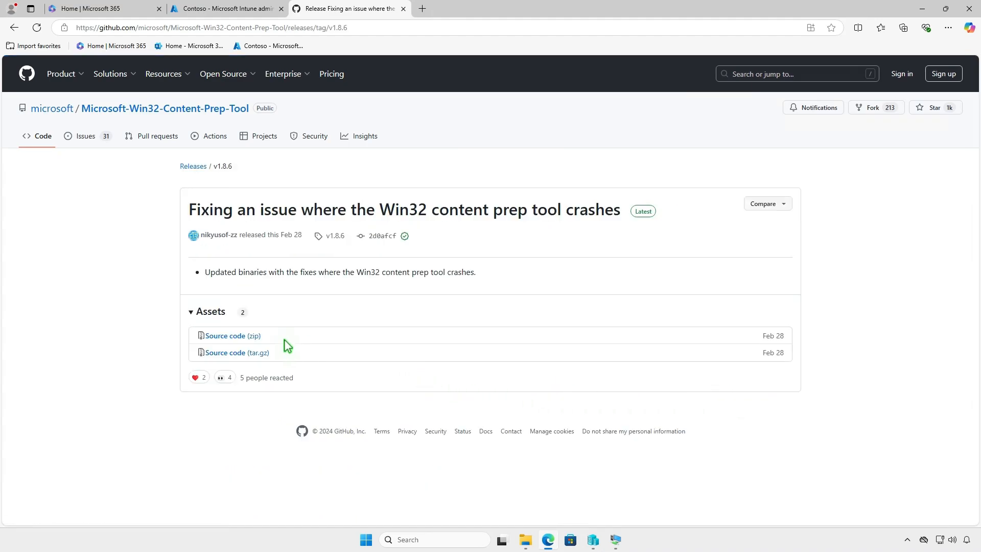
pyautogui.click(255, 336)
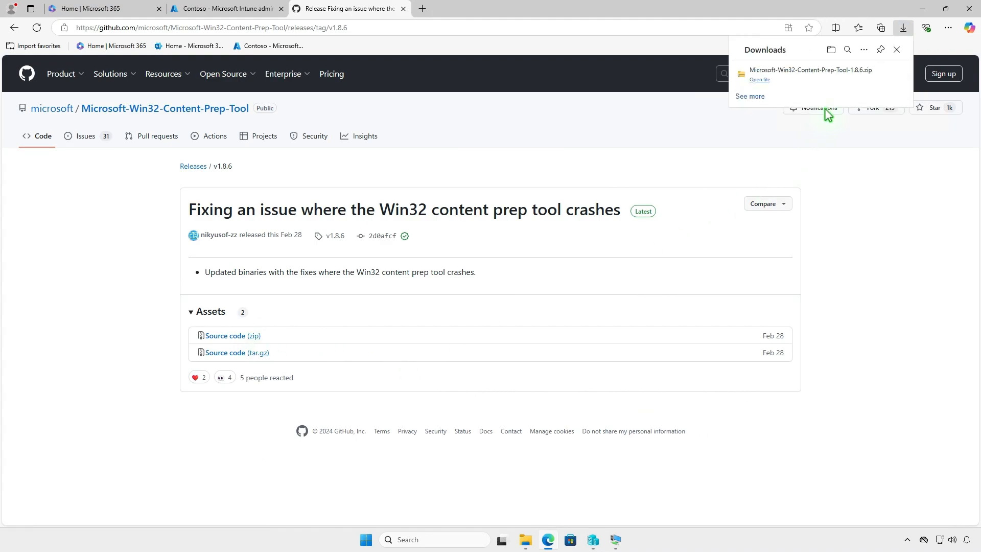
pyautogui.click(867, 77)
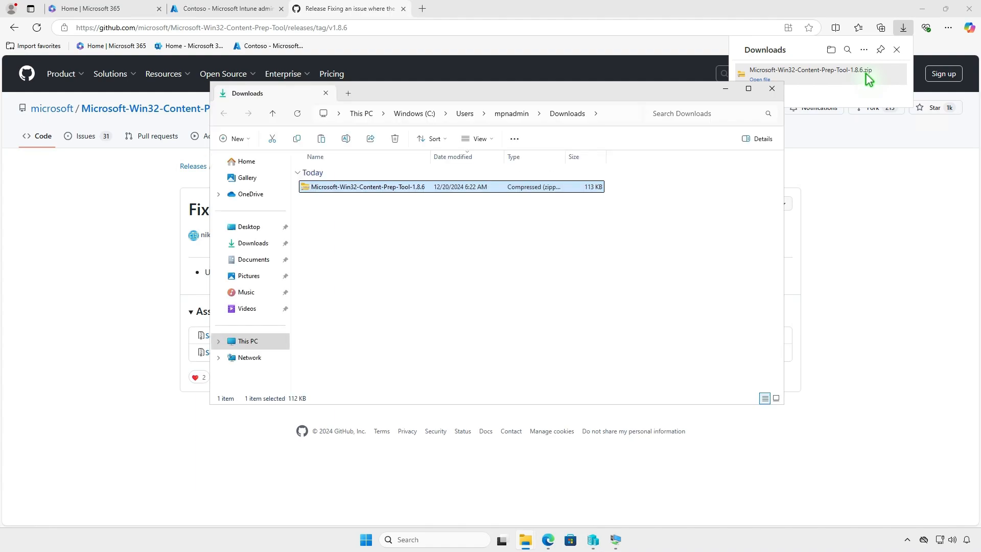
pyautogui.click(926, 14)
pyautogui.click(928, 16)
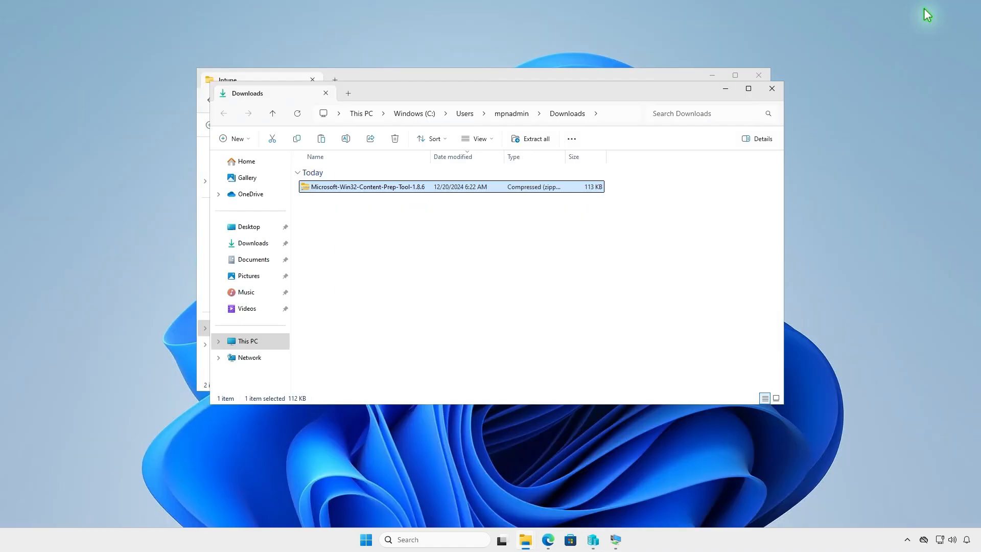
# Extract the Microsoft-Win32-Content-Prep-Tool-1.8.6 archive to the suggested Downloads subfolder and open the extracted tool folder
pyautogui.click(536, 140)
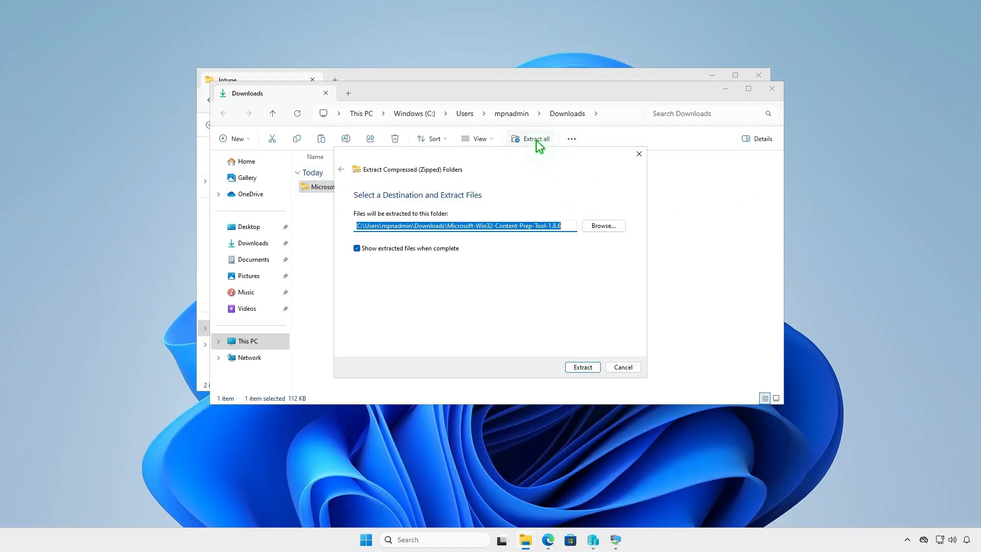
pyautogui.click(575, 366)
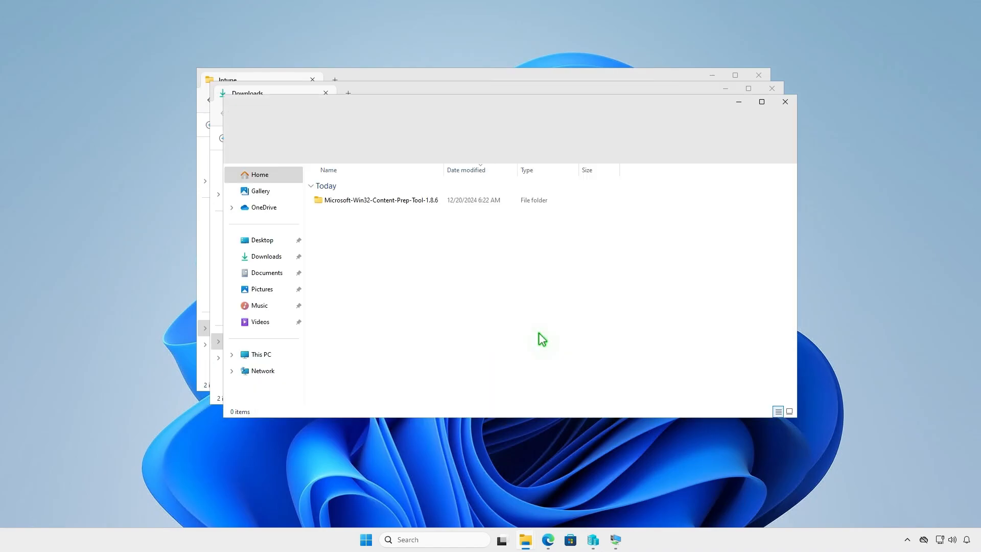
pyautogui.doubleClick(437, 201)
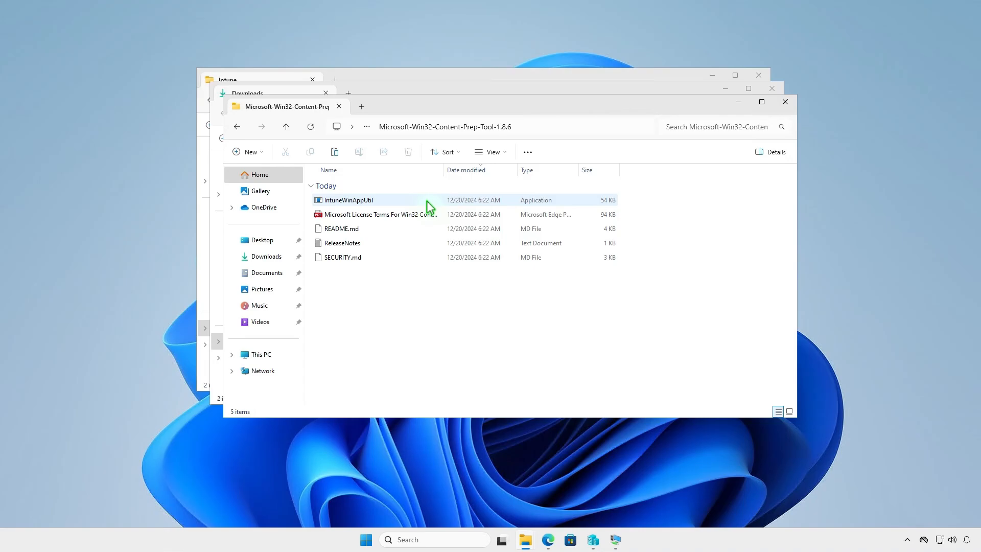
# Copy IntuneWinAppUtil from the extracted tool folder into D:\Intune, closing the Downloads windows and minimizing the Intune window
pyautogui.click(392, 199)
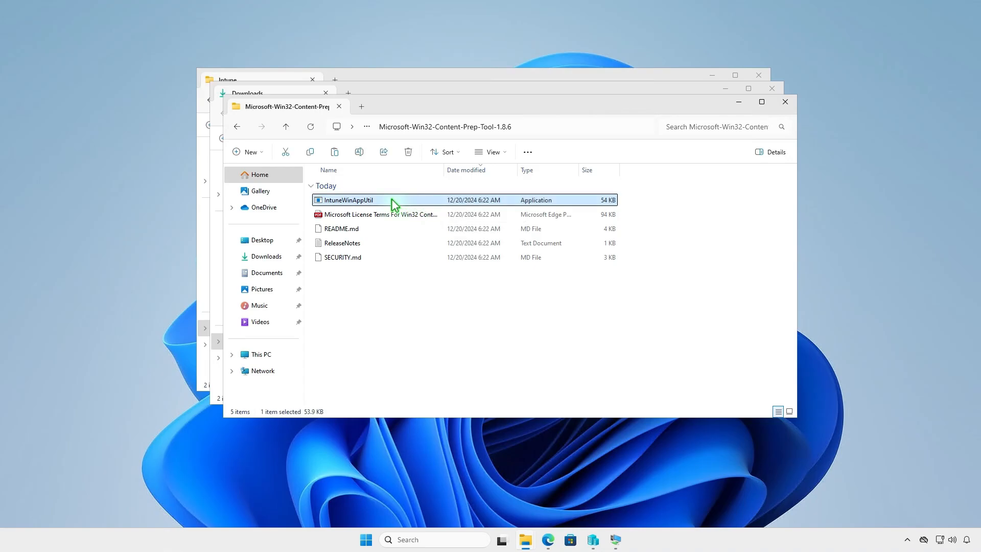
pyautogui.rightClick(393, 202)
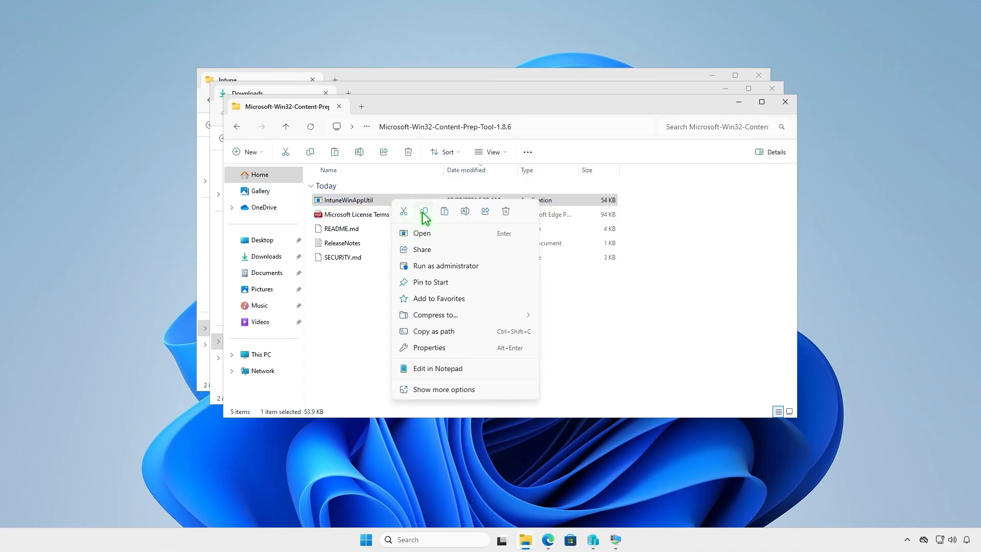
pyautogui.press('Escape')
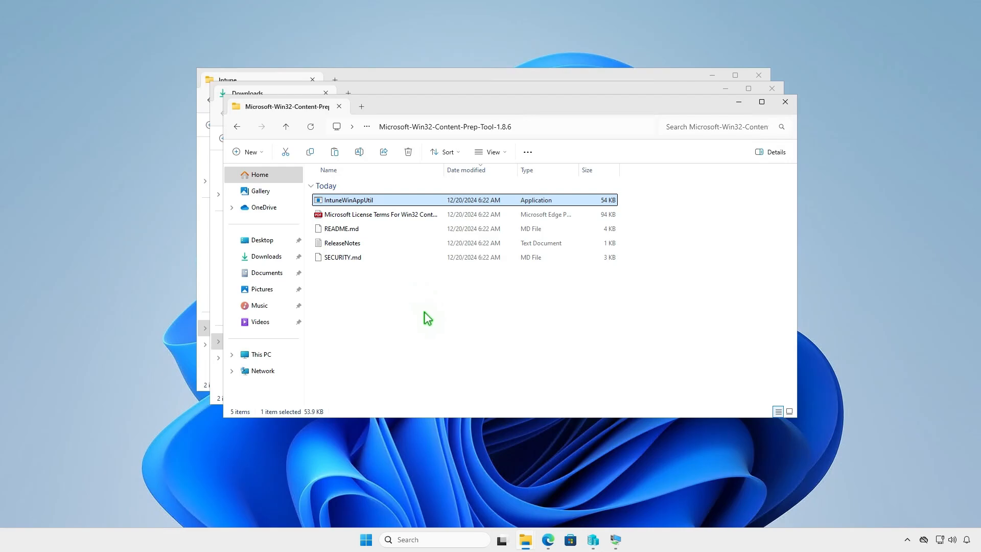
pyautogui.click(786, 101)
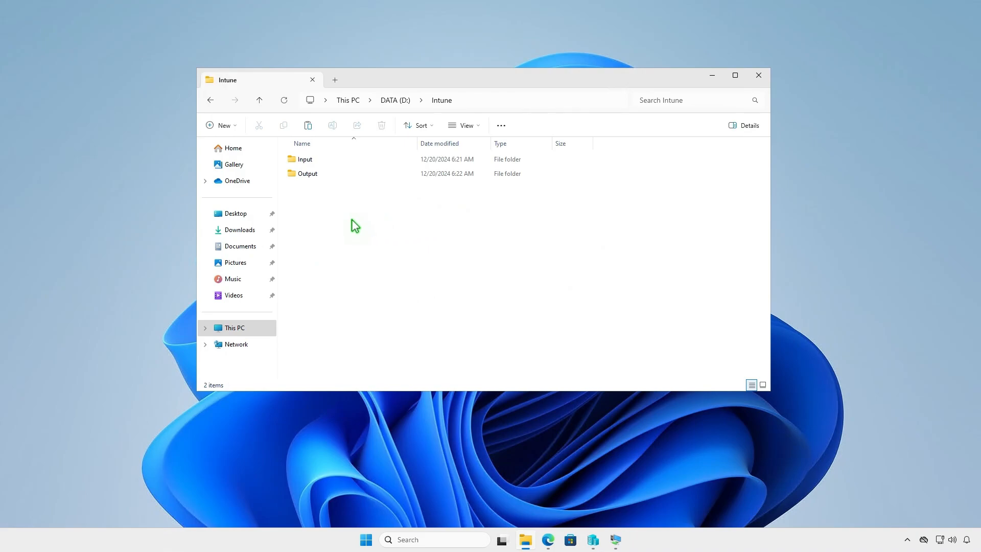
pyautogui.rightClick(352, 221)
pyautogui.click(364, 234)
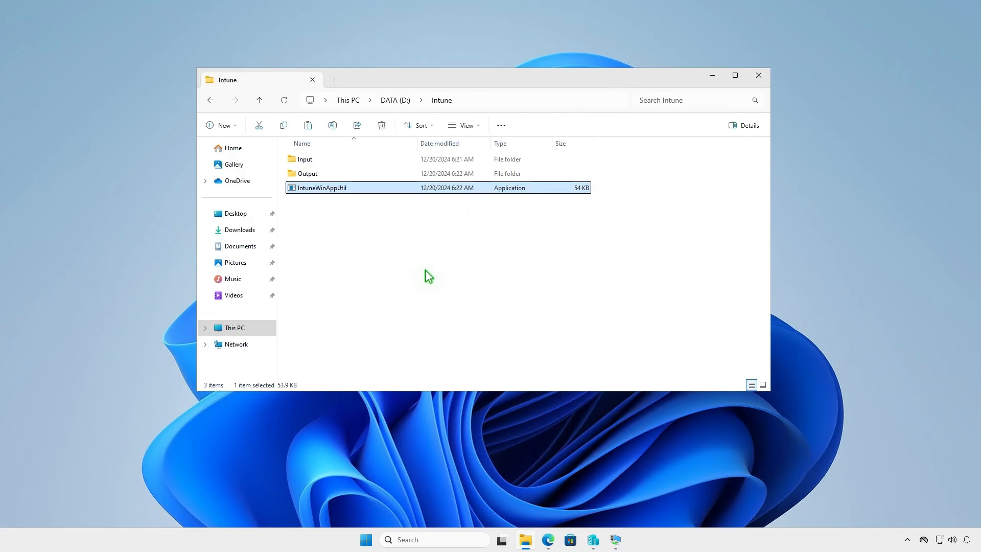
pyautogui.click(426, 270)
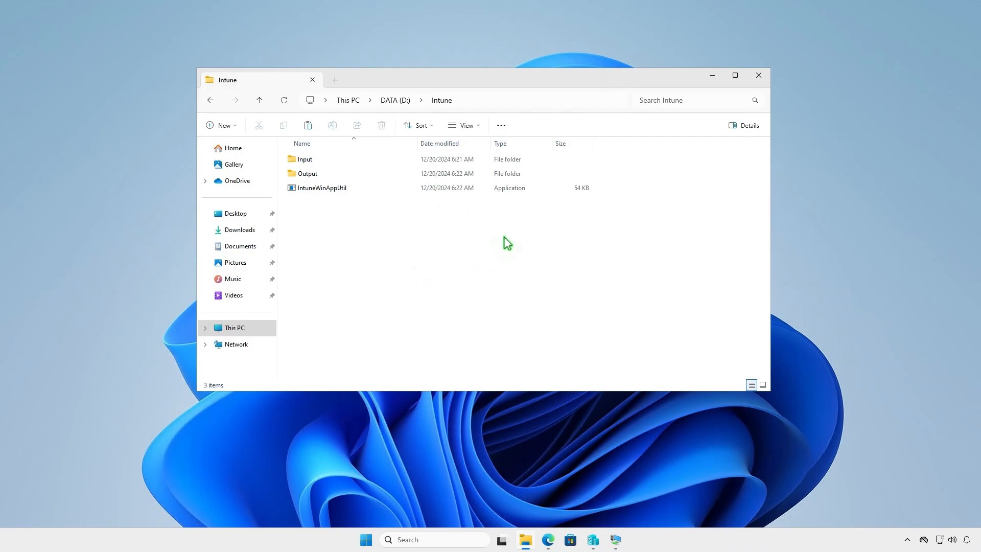
pyautogui.click(712, 77)
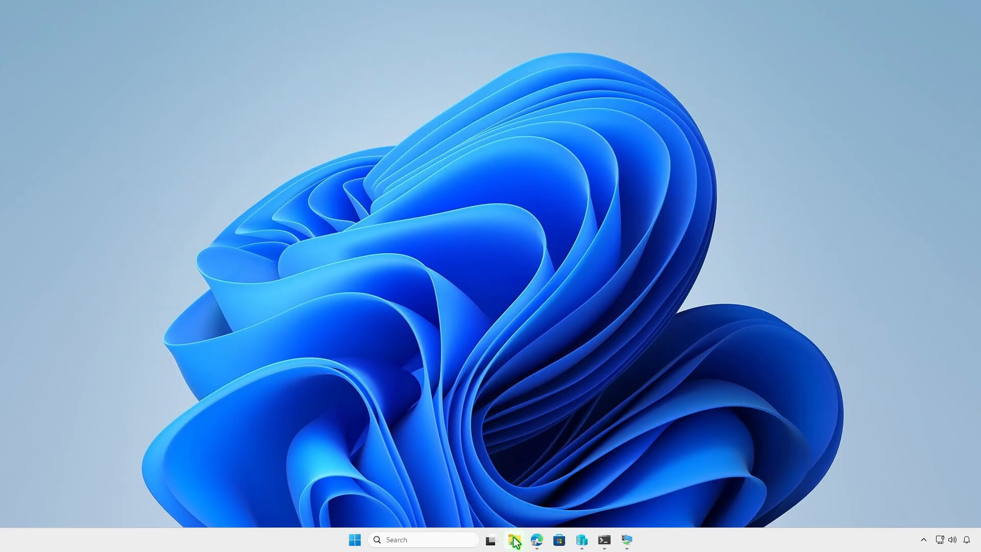
# Copy the XD installer, setup, ASU_6.5.0 and HD items from the Build folder of XD_en_US_WIN_64\XD in Downloads
pyautogui.click(514, 541)
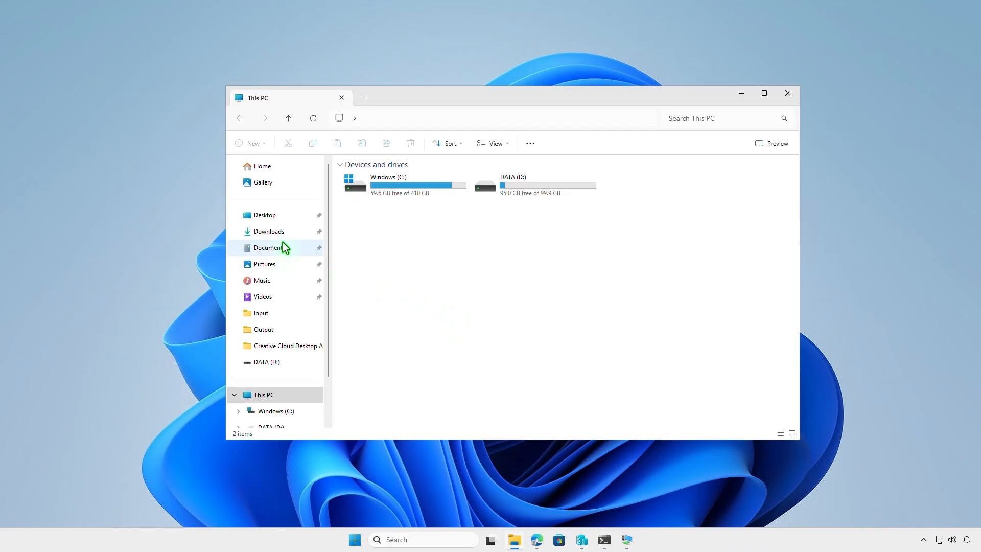
pyautogui.click(273, 234)
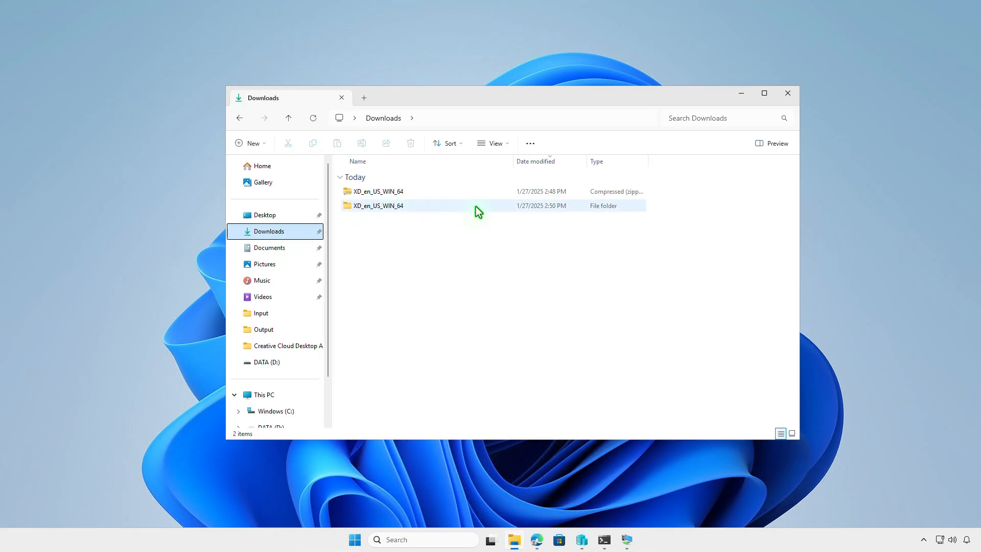
pyautogui.doubleClick(477, 206)
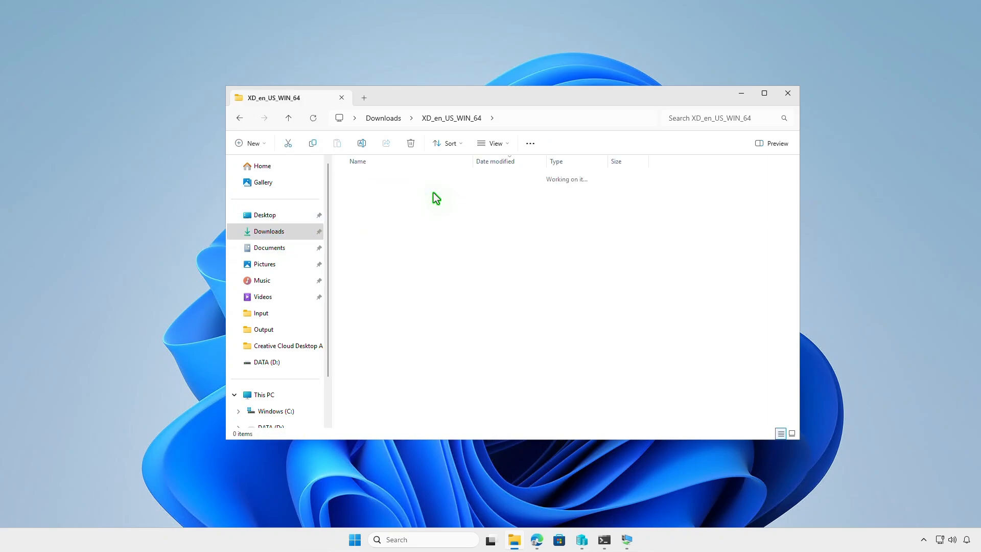
pyautogui.doubleClick(433, 192)
pyautogui.doubleClick(400, 221)
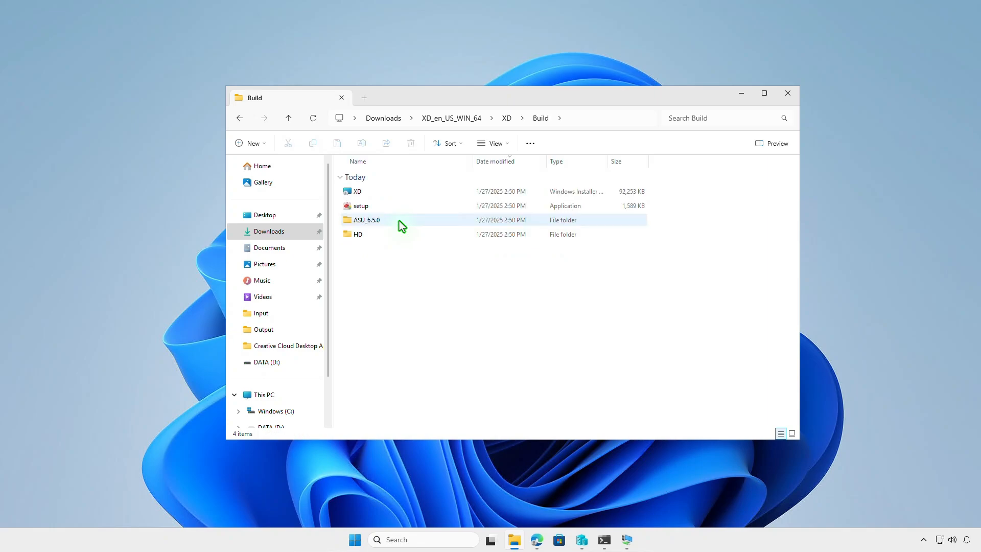
pyautogui.moveTo(413, 253); pyautogui.dragTo(392, 191)
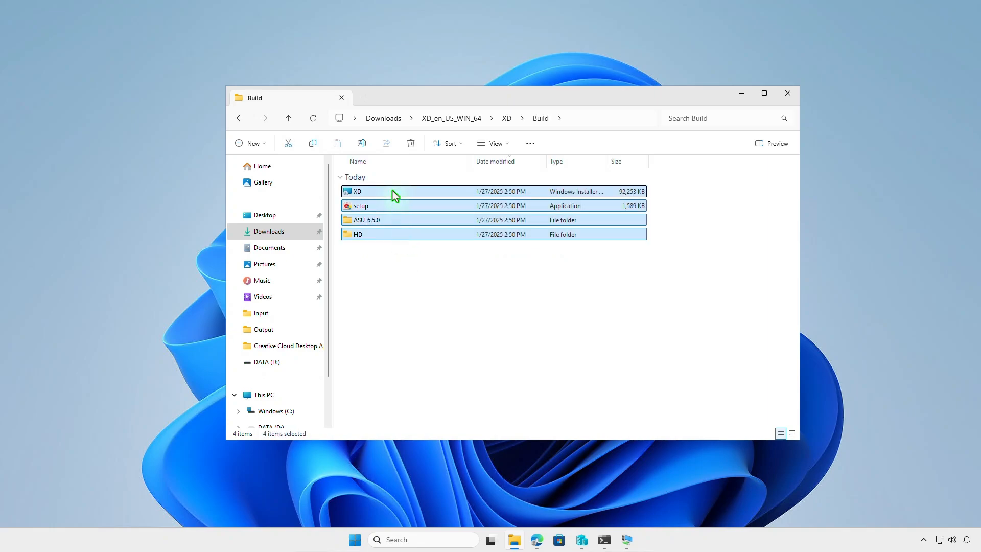
pyautogui.rightClick(393, 191)
pyautogui.click(440, 214)
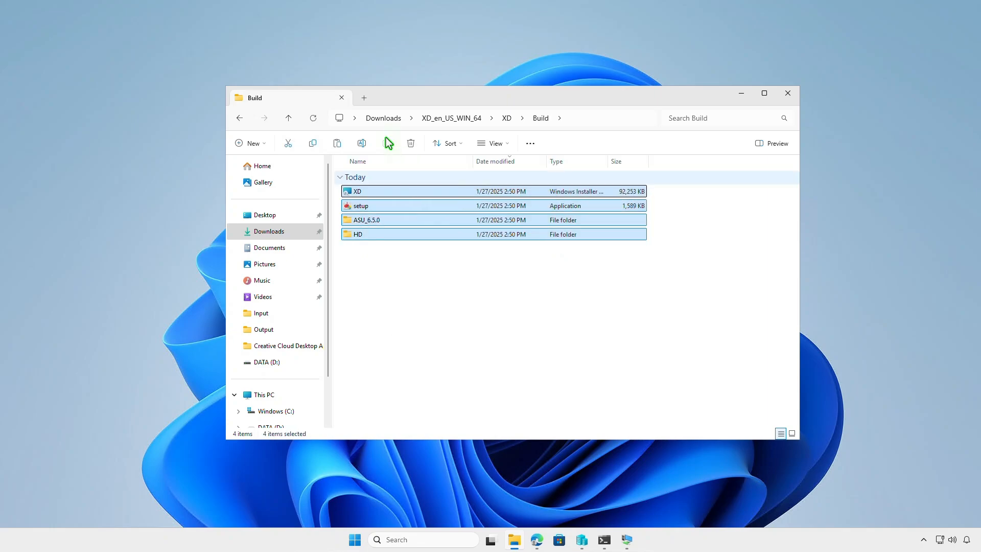
# Open D:\Intune\Input in a new File Explorer tab and paste the copied Build items there
pyautogui.click(366, 100)
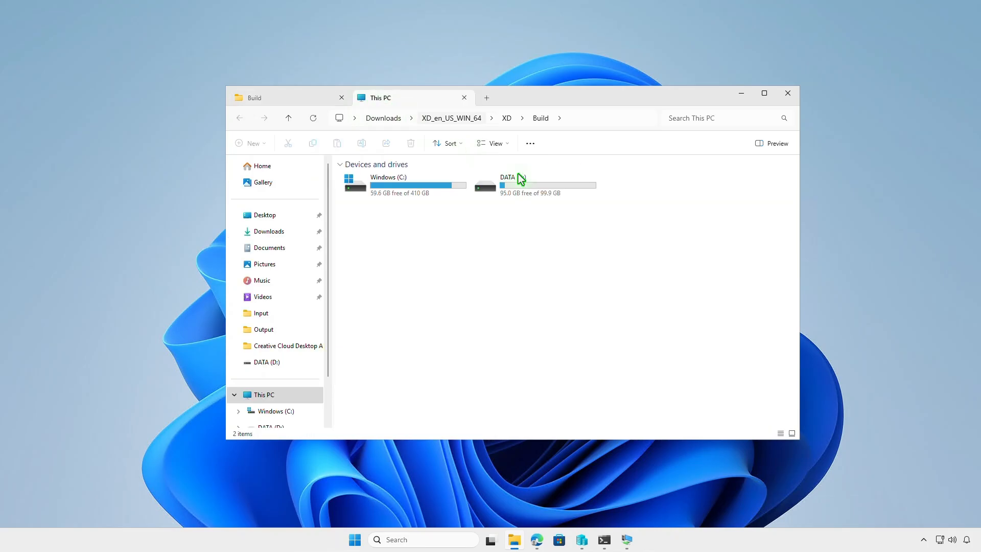
pyautogui.doubleClick(550, 189)
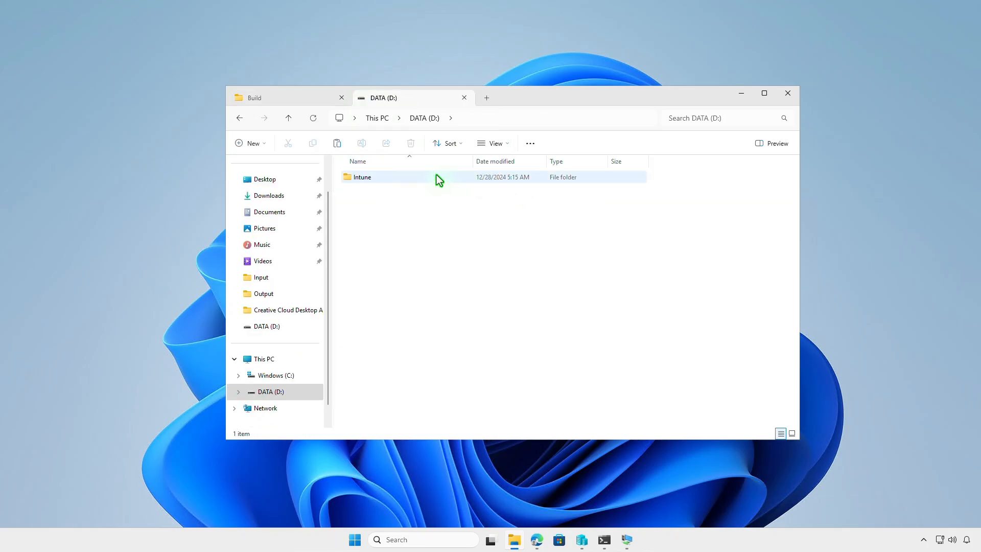
pyautogui.doubleClick(437, 175)
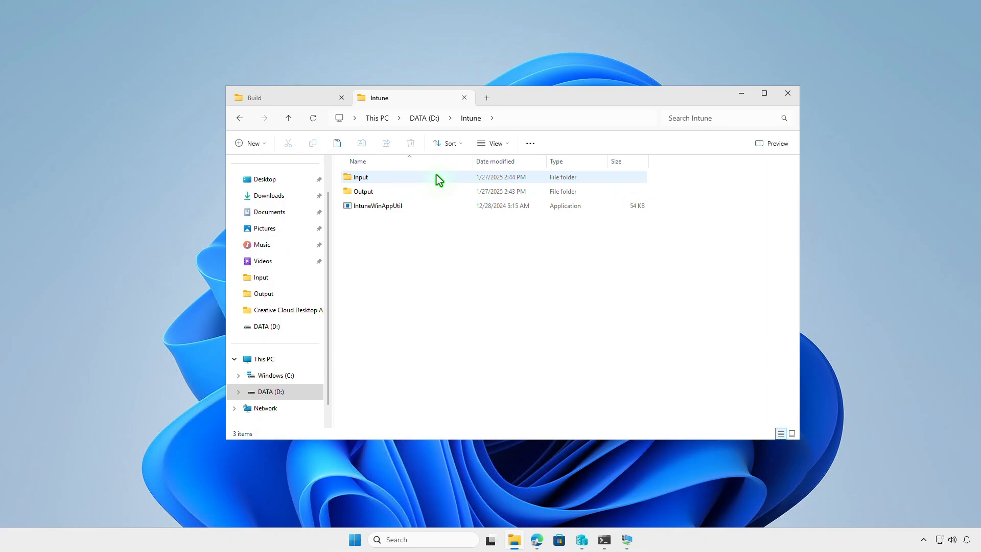
pyautogui.doubleClick(436, 174)
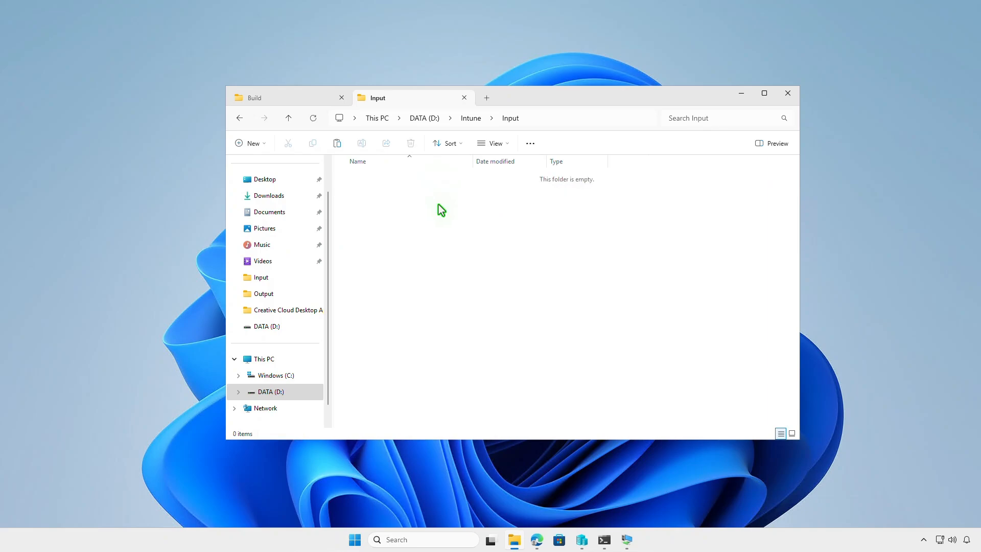
pyautogui.rightClick(438, 204)
pyautogui.click(464, 224)
pyautogui.click(568, 318)
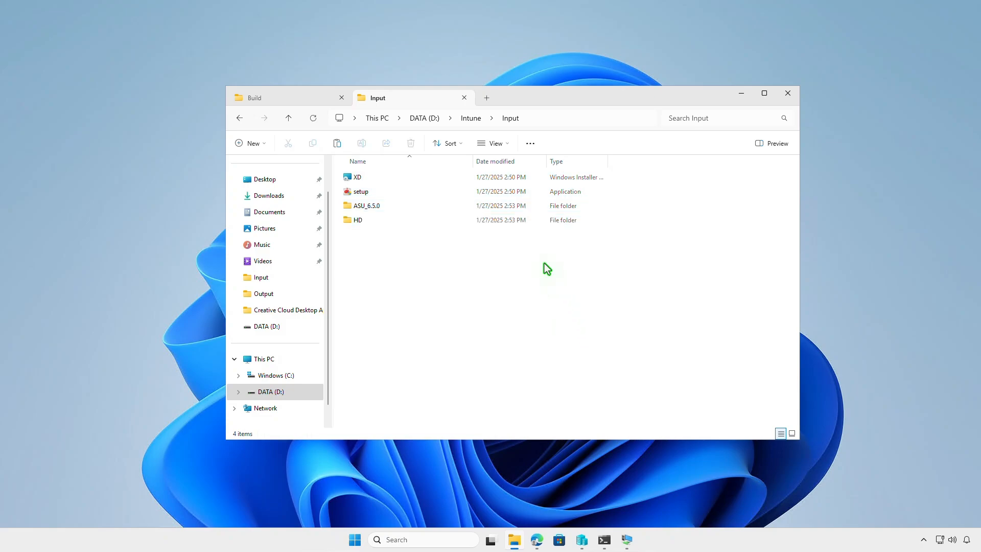
# Return to the parent Intune folder and minimize File Explorer
pyautogui.click(472, 121)
pyautogui.click(493, 309)
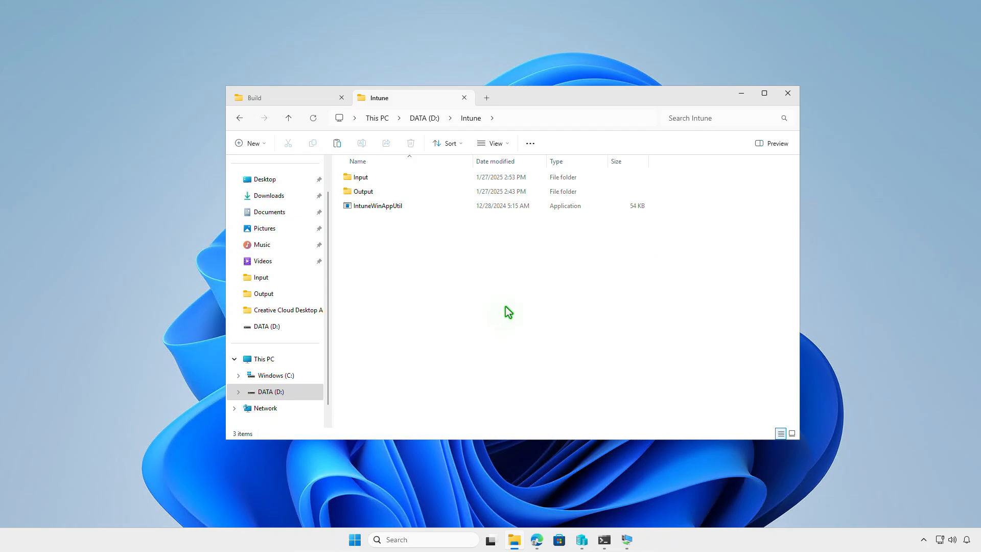
pyautogui.click(741, 94)
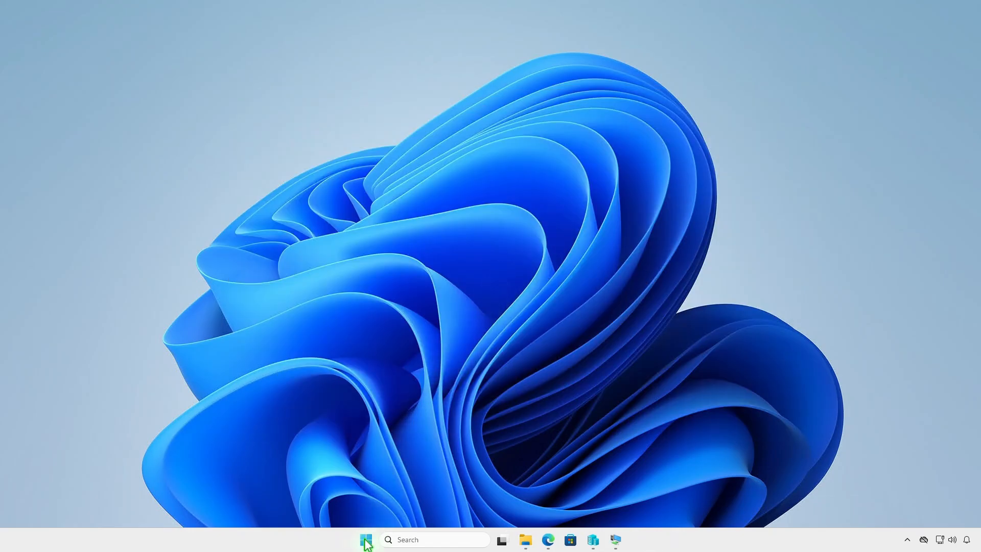
# Open an administrator PowerShell terminal and change the directory to D:\Intune
pyautogui.rightClick(369, 541)
pyautogui.click(393, 395)
pyautogui.write('cd d')
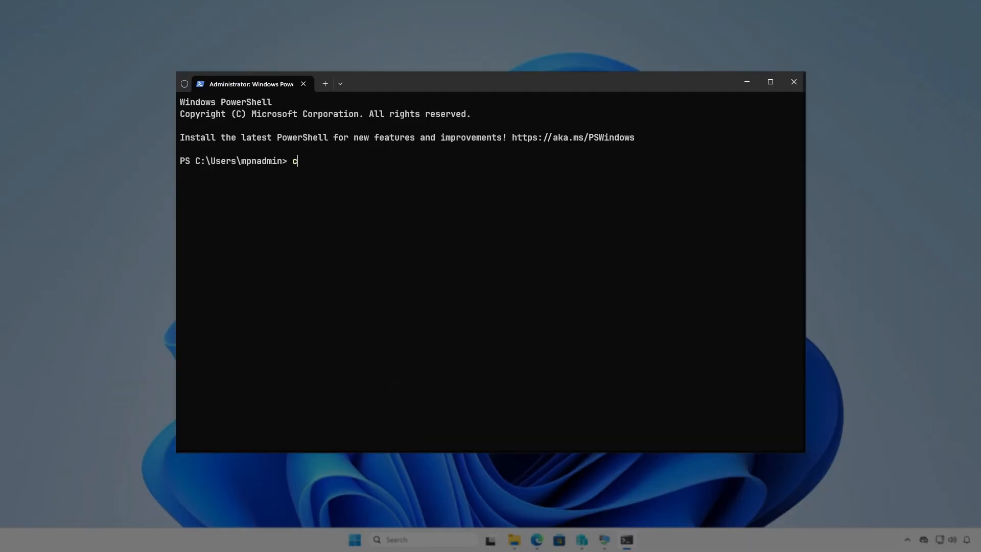
pyautogui.write(':\\in')
pyautogui.press('Tab')
pyautogui.press('Return')
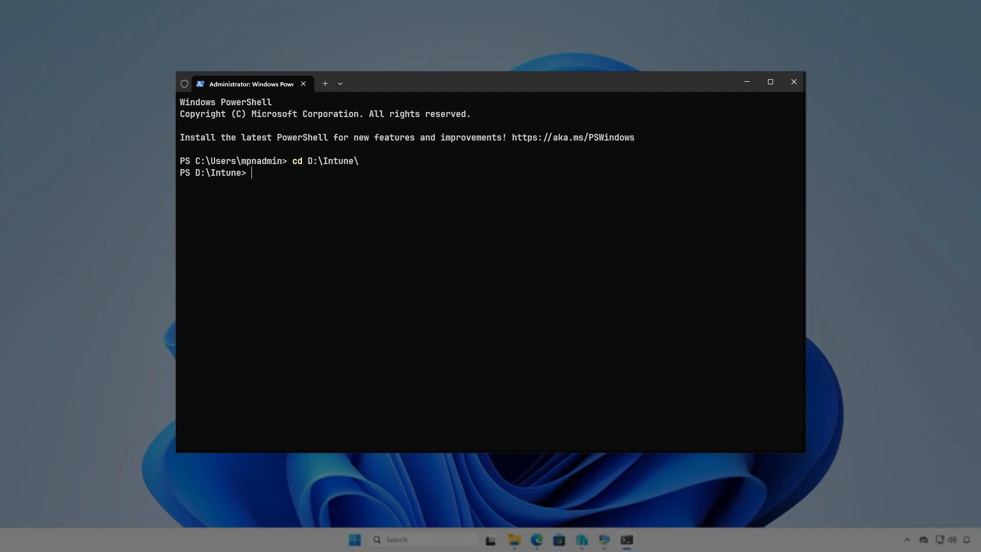
# Run IntuneWinAppUtil.exe and specify D:\Intune\Input as the source folder
pyautogui.press('Return')
pyautogui.write('.\\In')
pyautogui.press('Tab')
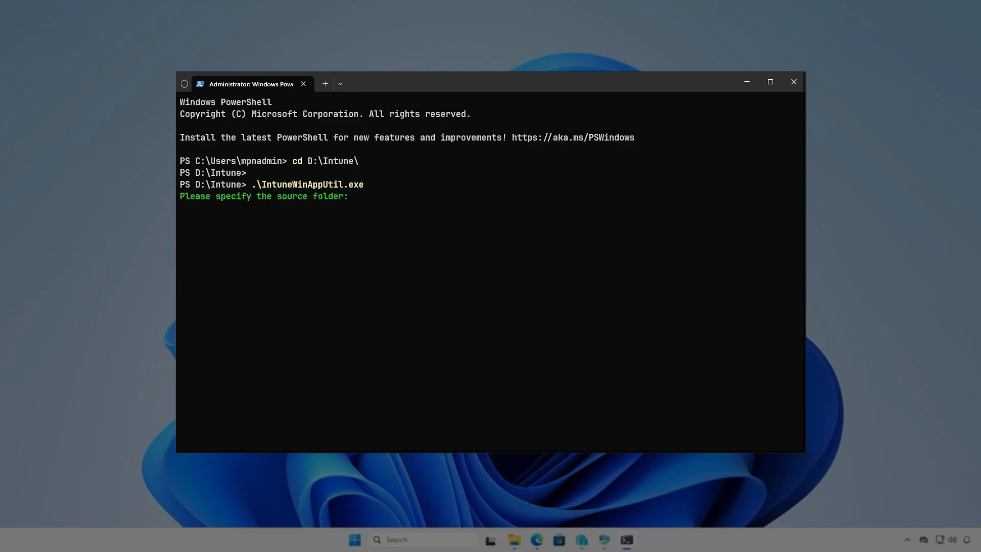
pyautogui.write('D:\\Intune\\Input')
pyautogui.press('Return')
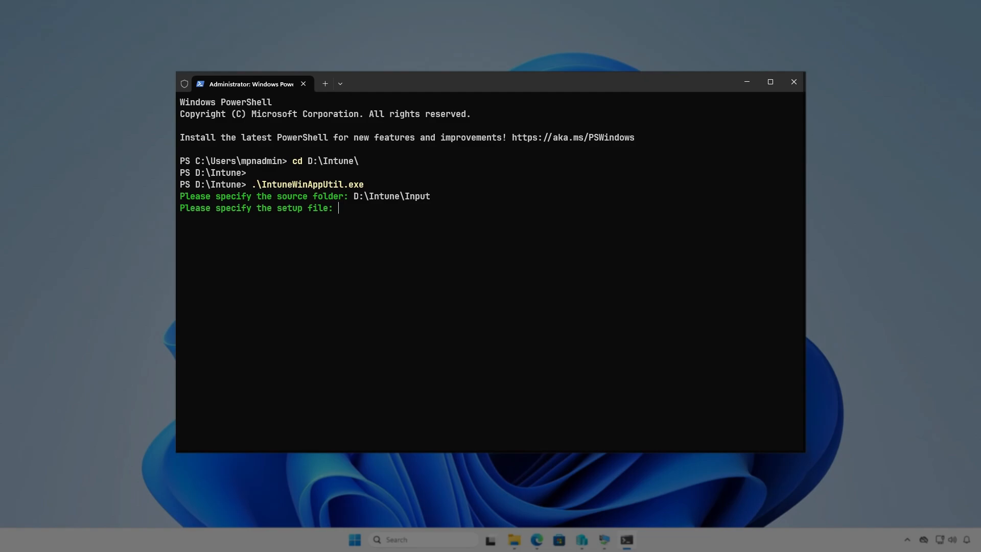
# Generate the package using setup file D:\Intune\Input\setup.exe and output folder D:\Intune\Output, without specifying a catalog folder
pyautogui.write('D:\\Intune\\Input\\setup.exe')
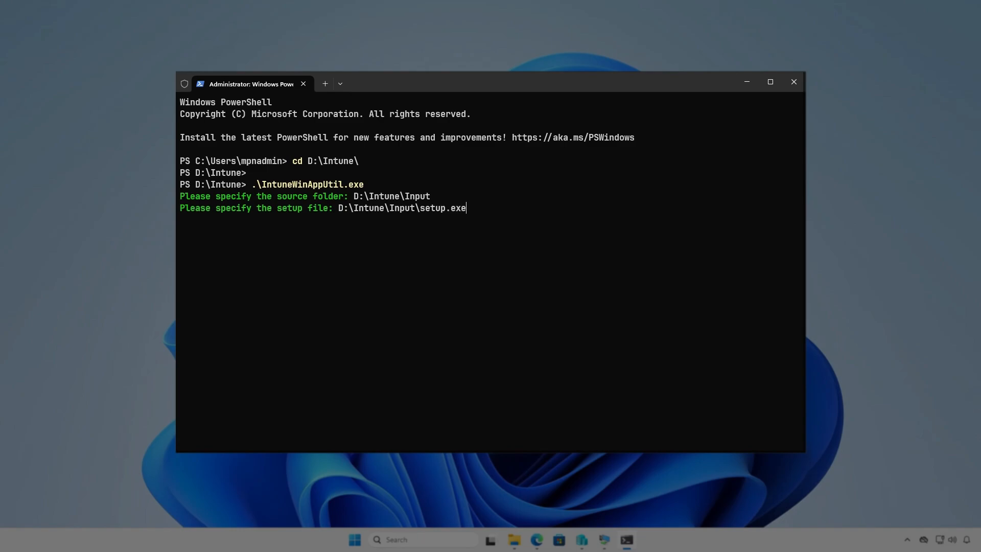
pyautogui.press('Return')
pyautogui.write('D:')
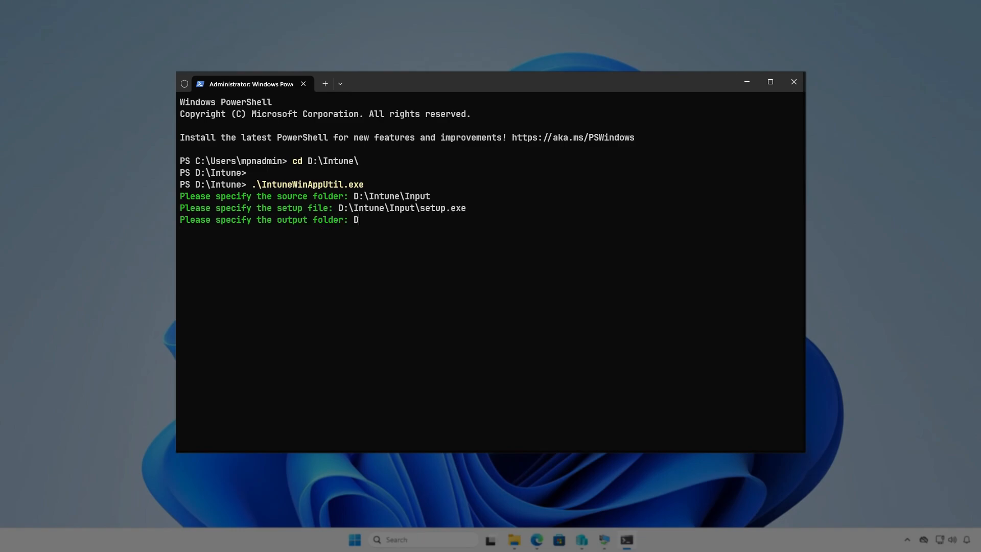
pyautogui.write('\\Intune\\Output')
pyautogui.press('Return')
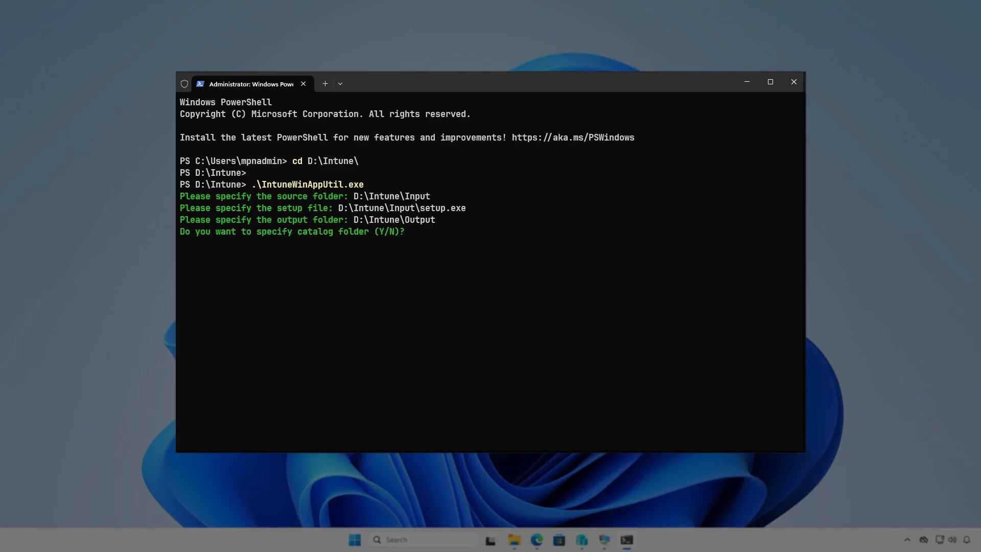
pyautogui.press('n')
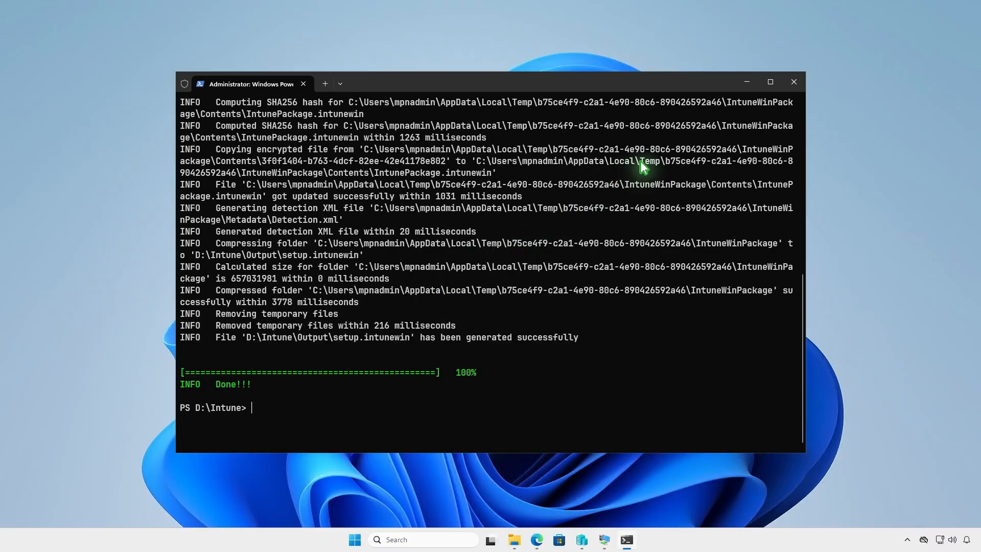
# Check the contents of the D:\Intune\Output folder in File Explorer, minimizing the terminal and the Explorer window
pyautogui.click(750, 81)
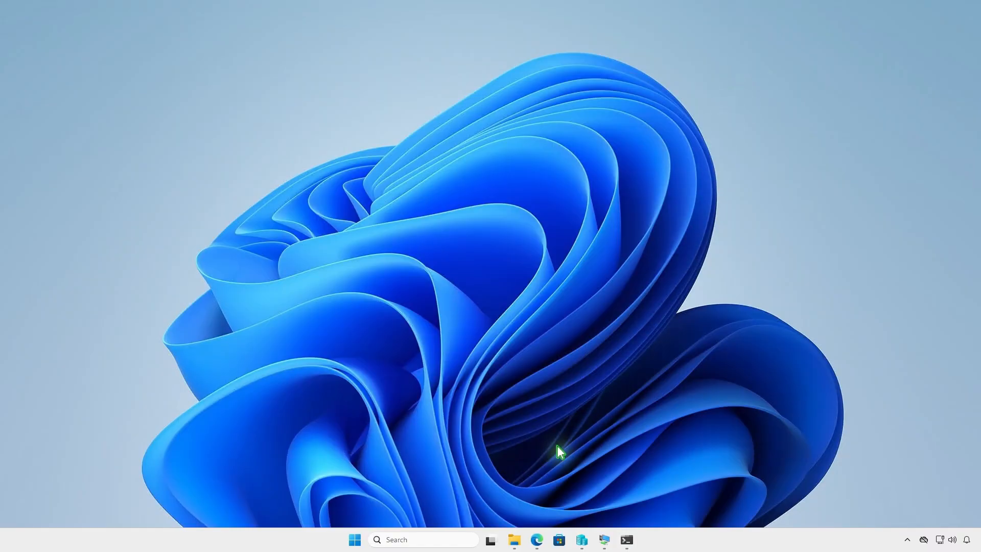
pyautogui.click(515, 540)
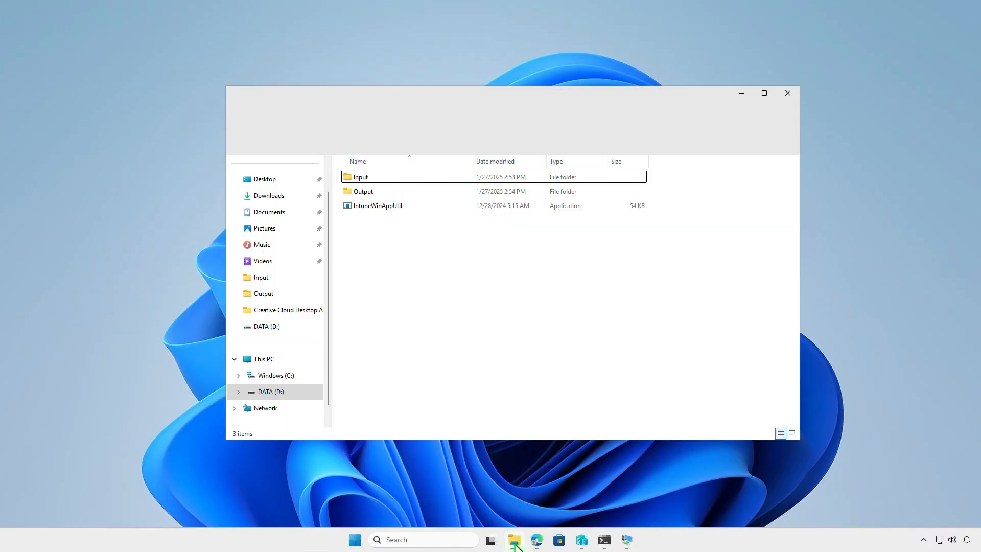
pyautogui.doubleClick(443, 192)
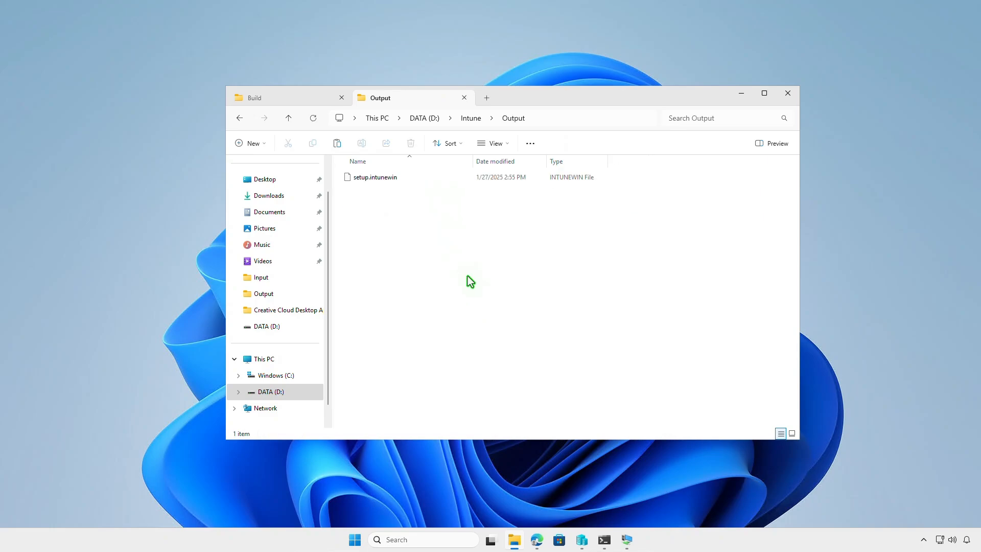
pyautogui.click(740, 96)
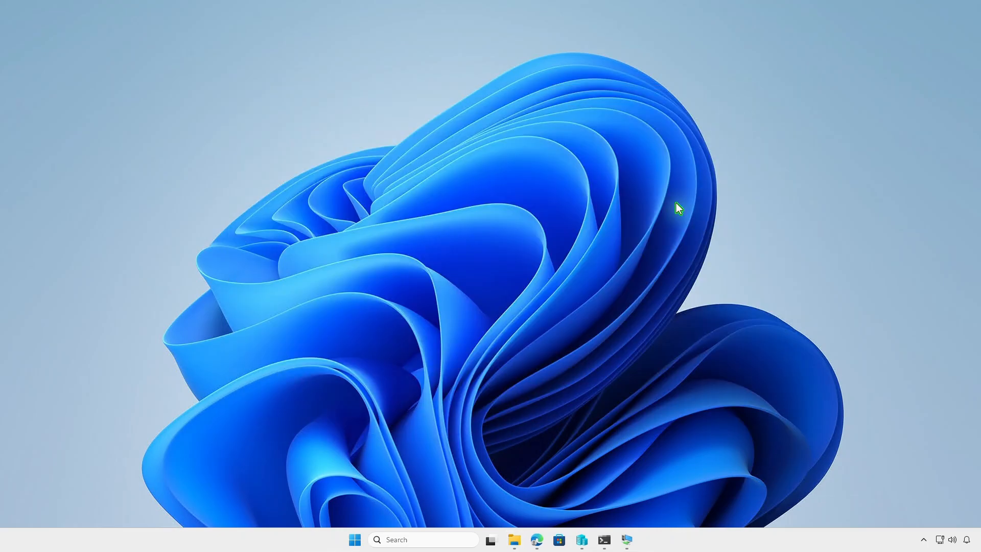
# Switch to the Intune admin center in Edge and start adding a Windows app of type Windows app (Win32)
pyautogui.click(537, 540)
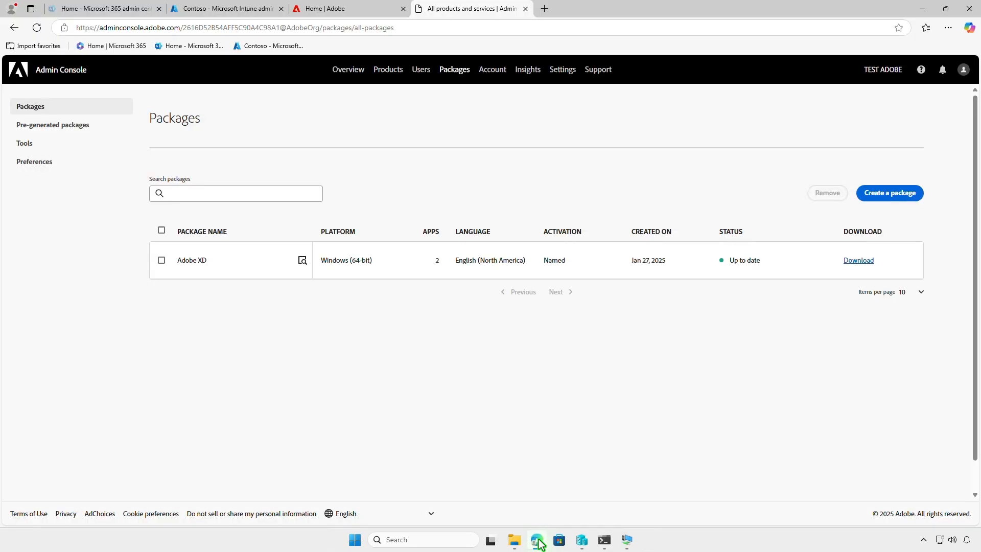
pyautogui.click(240, 10)
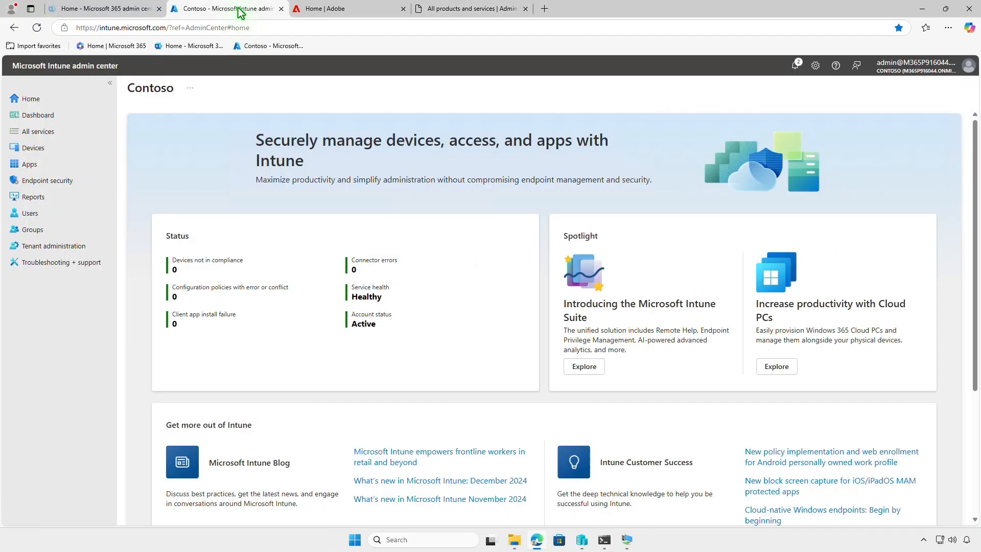
pyautogui.click(47, 166)
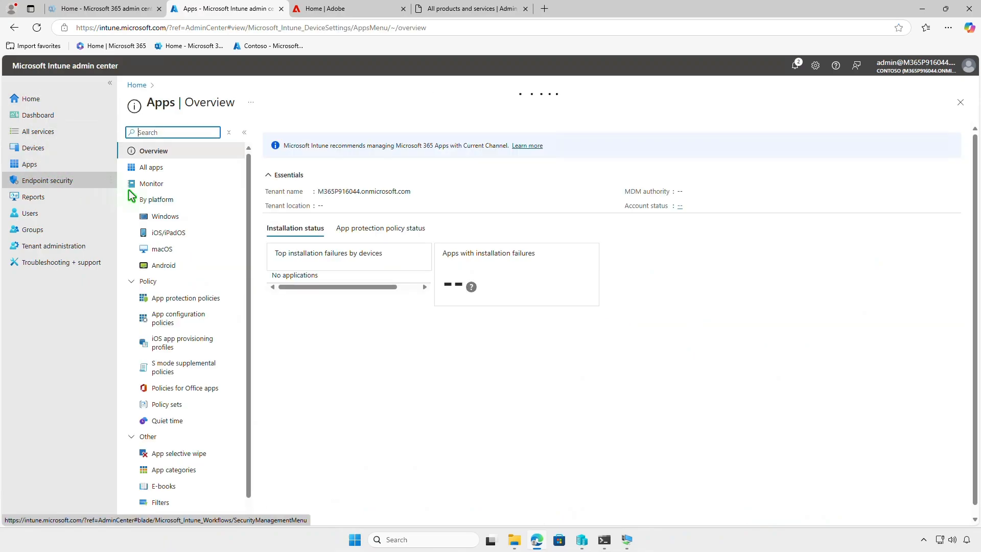
pyautogui.click(191, 216)
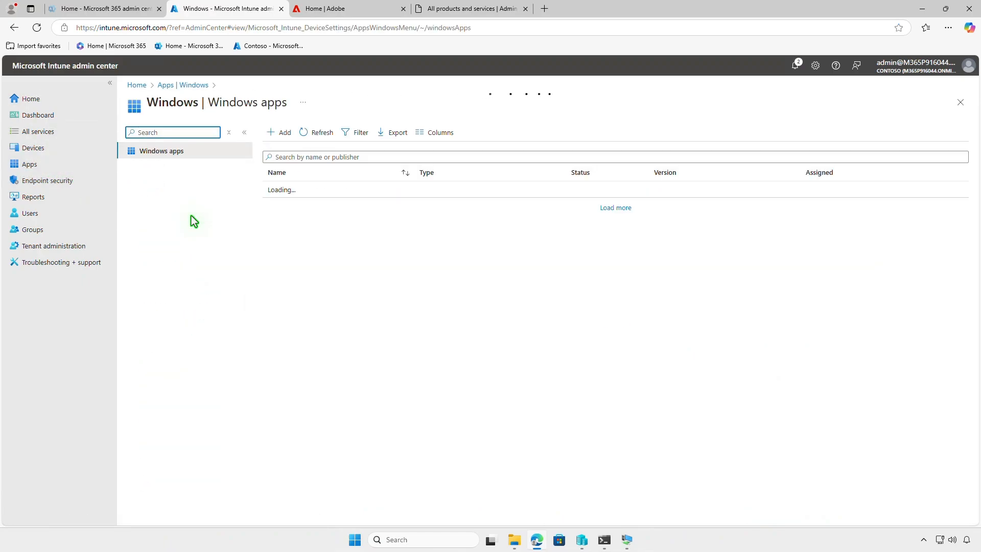
pyautogui.click(281, 135)
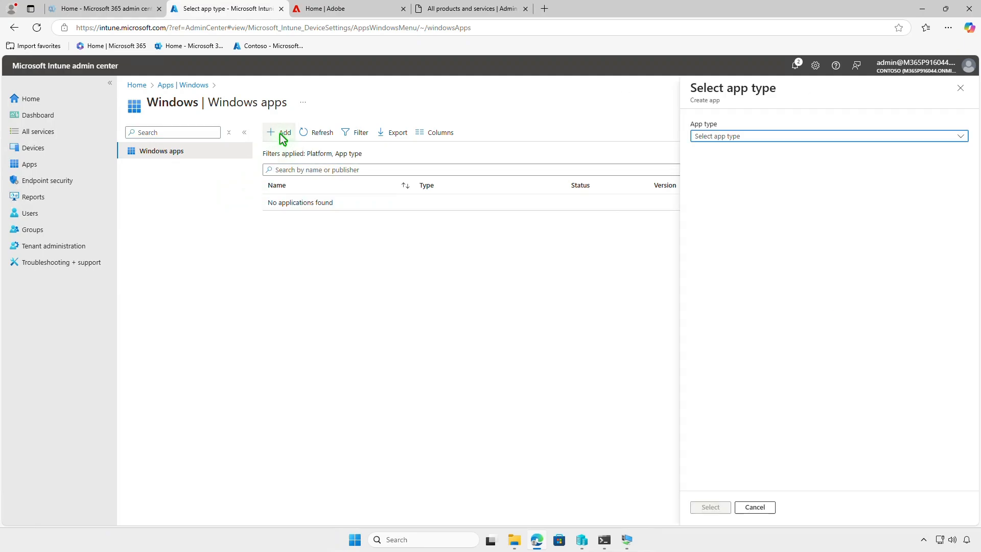
pyautogui.click(799, 138)
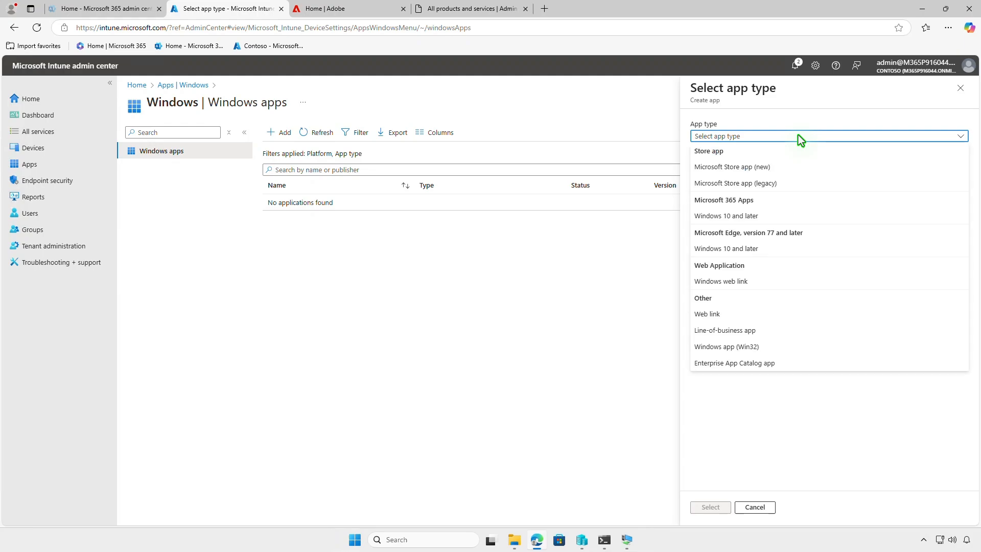
pyautogui.click(813, 349)
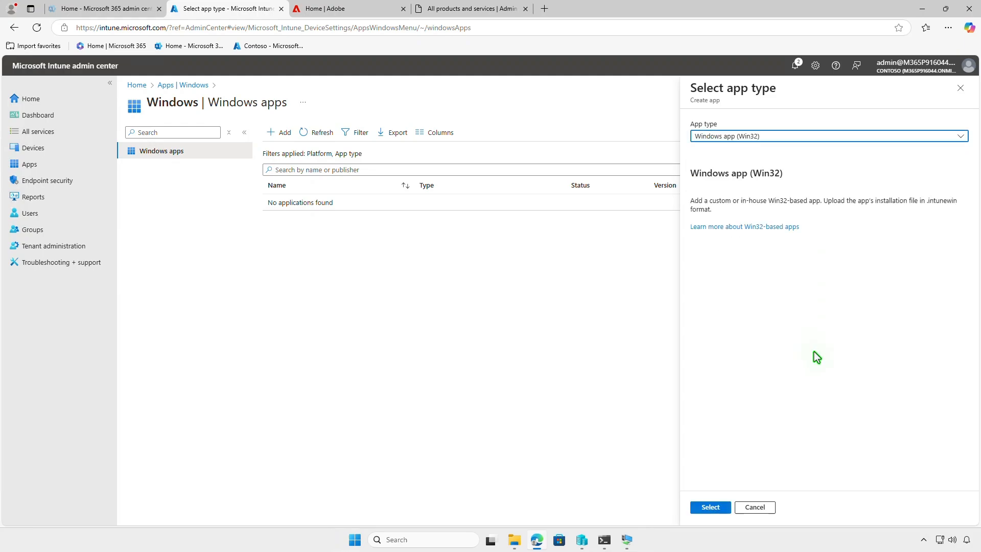
pyautogui.click(718, 507)
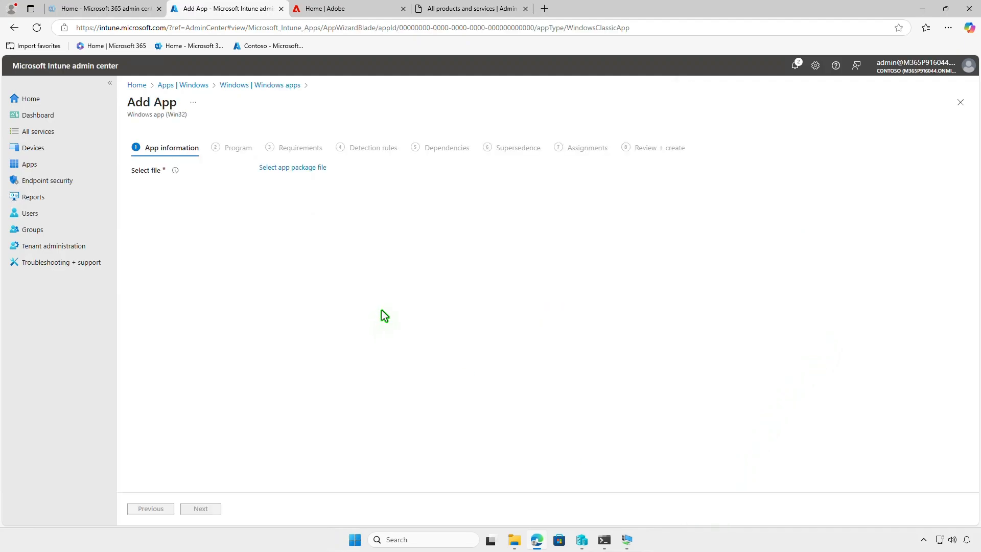
# Select setup.intunewin from D:\Intune\Output as the app package and enter Adobe XD as name and description and Adobe as publisher, without a logo
pyautogui.click(306, 168)
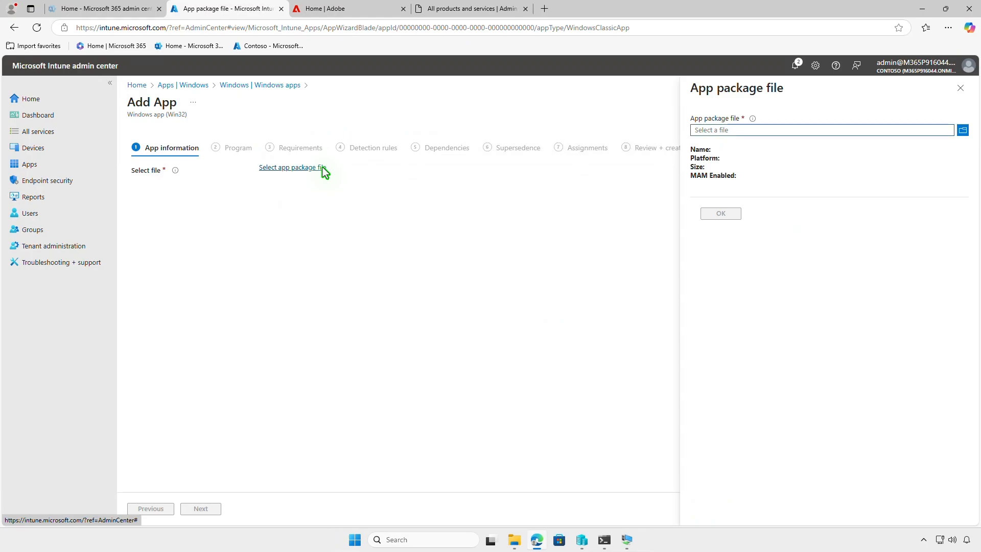
pyautogui.click(770, 131)
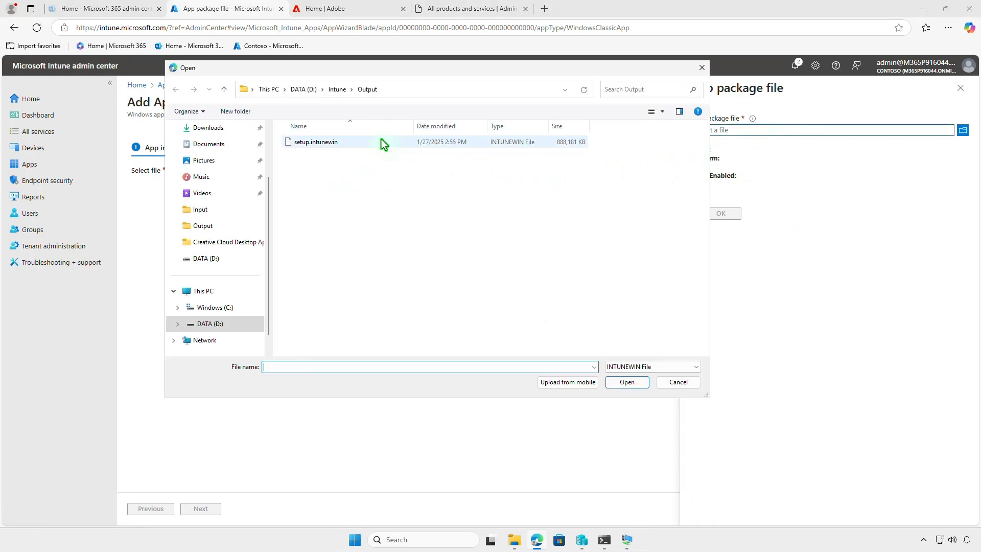
pyautogui.click(381, 139)
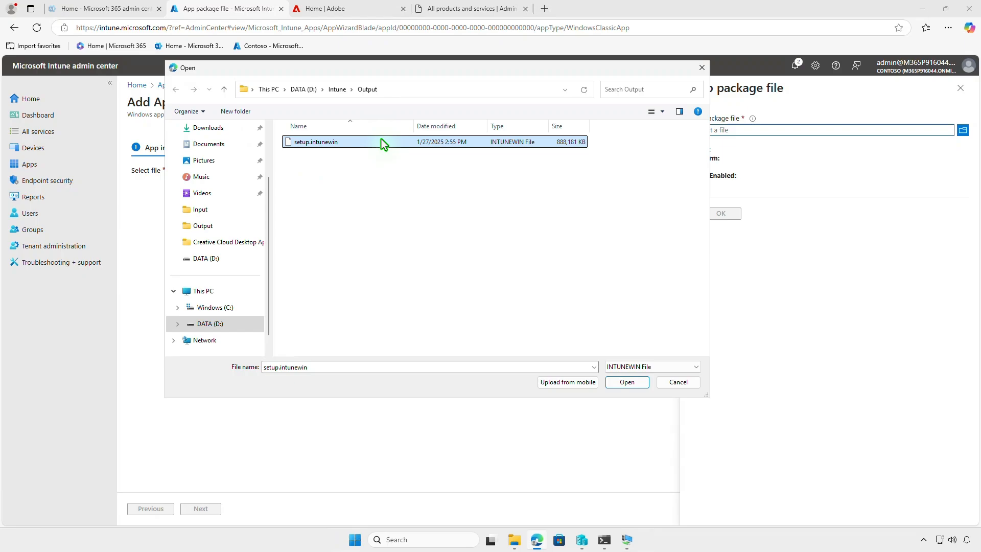
pyautogui.click(631, 383)
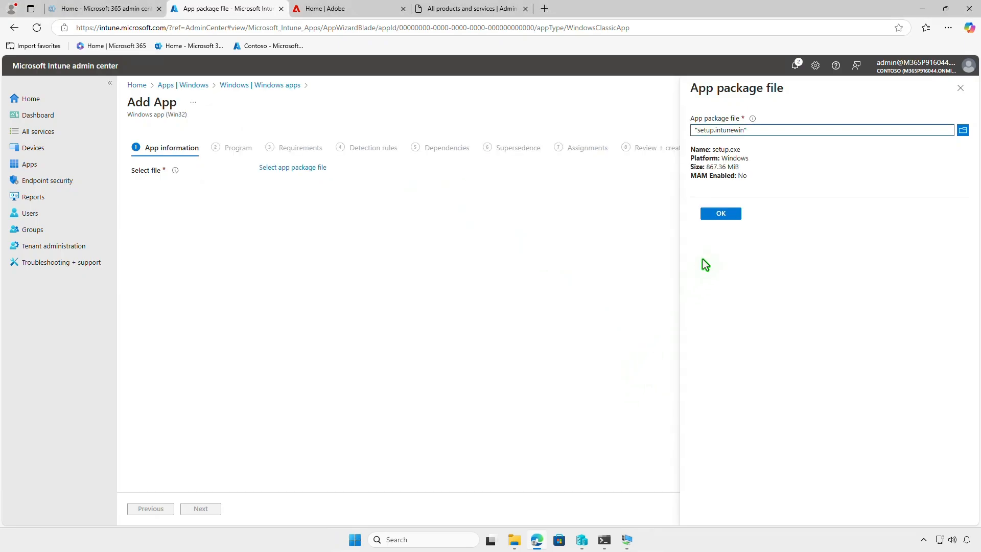
pyautogui.click(731, 214)
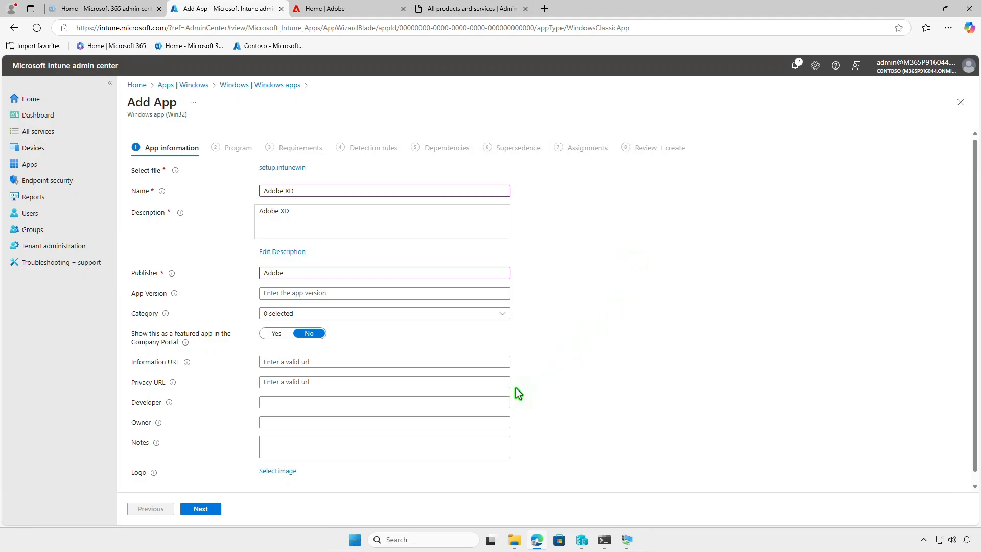
pyautogui.click(286, 474)
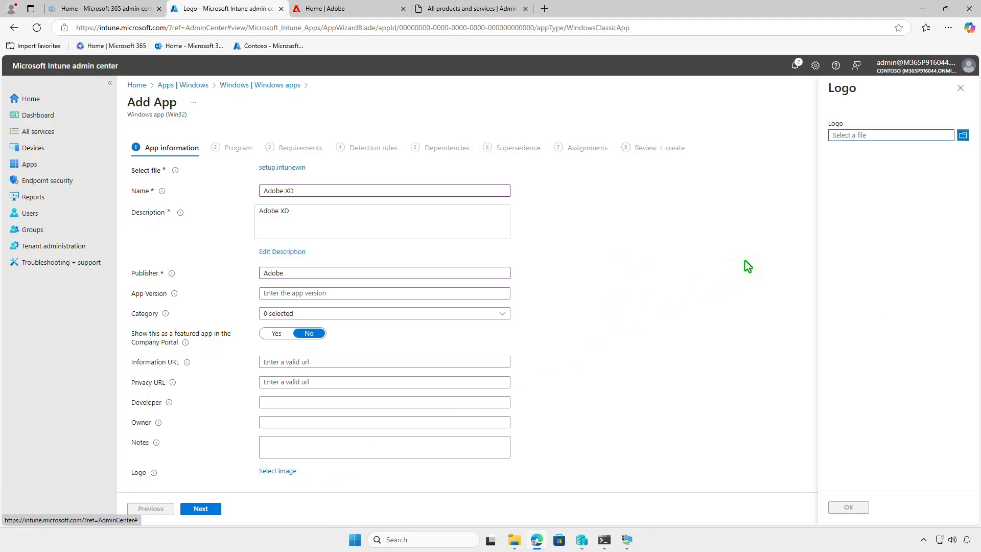
pyautogui.click(960, 89)
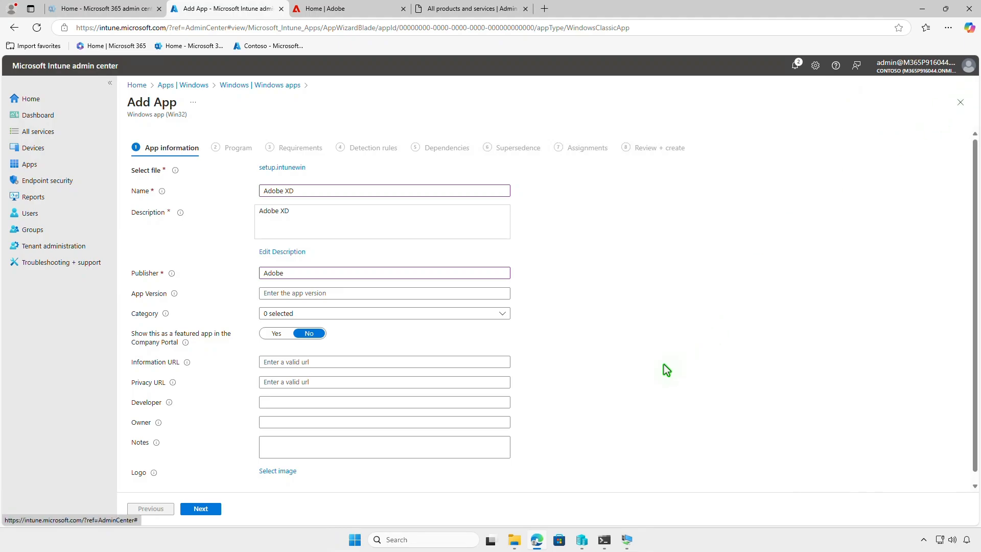
pyautogui.click(217, 509)
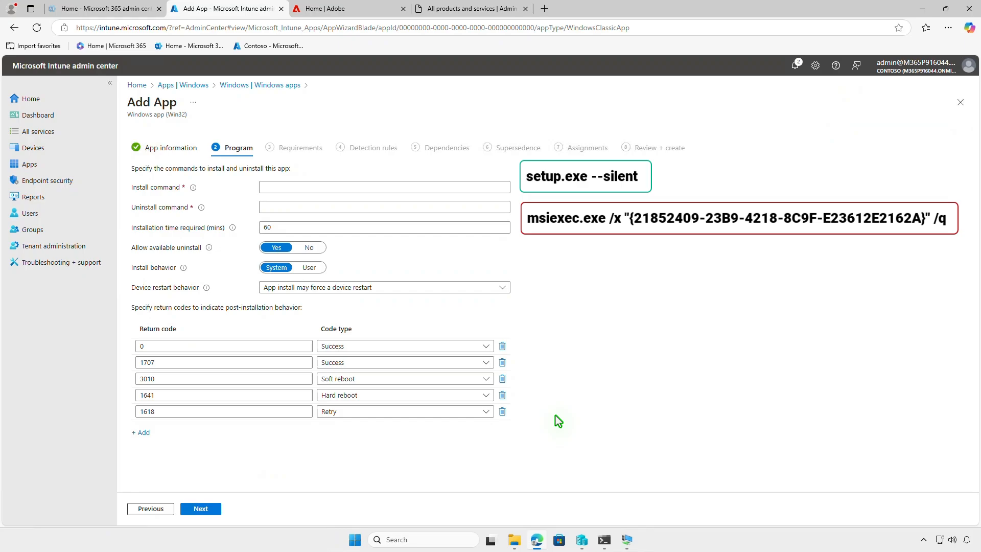
pyautogui.click(351, 184)
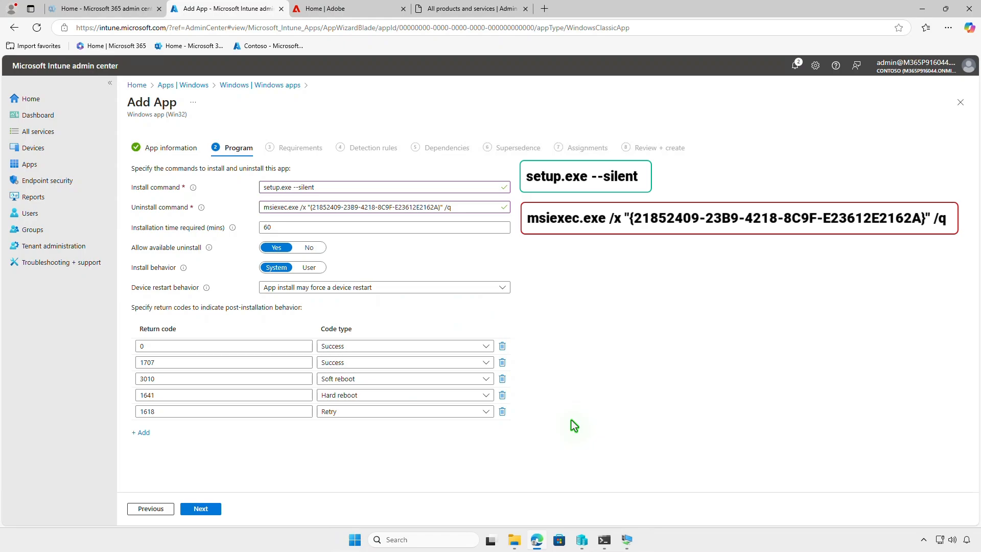
pyautogui.click(218, 508)
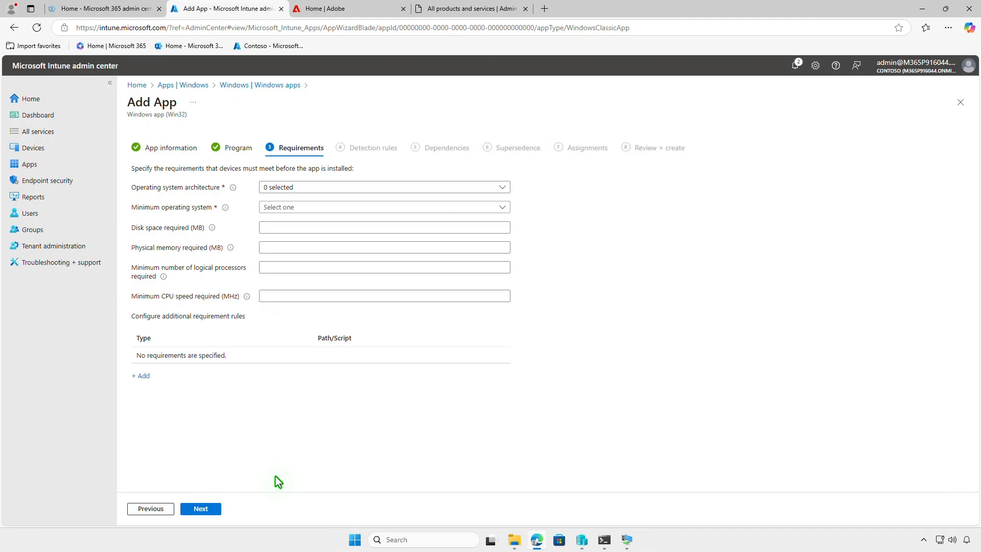
# Set the requirements to 64-bit architecture and minimum operating system Windows 10 1607, and continue to the detection rules
pyautogui.click(355, 189)
pyautogui.click(291, 218)
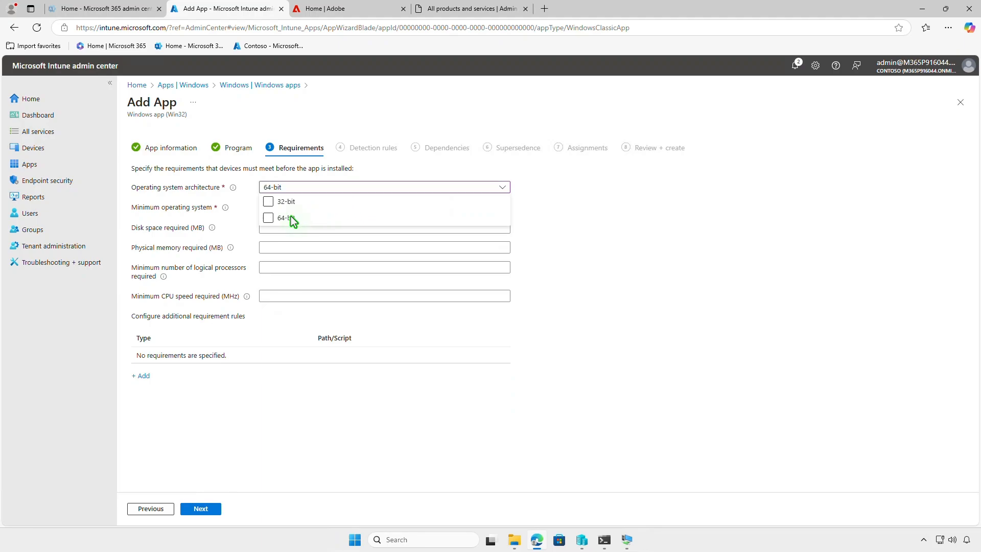
pyautogui.click(240, 220)
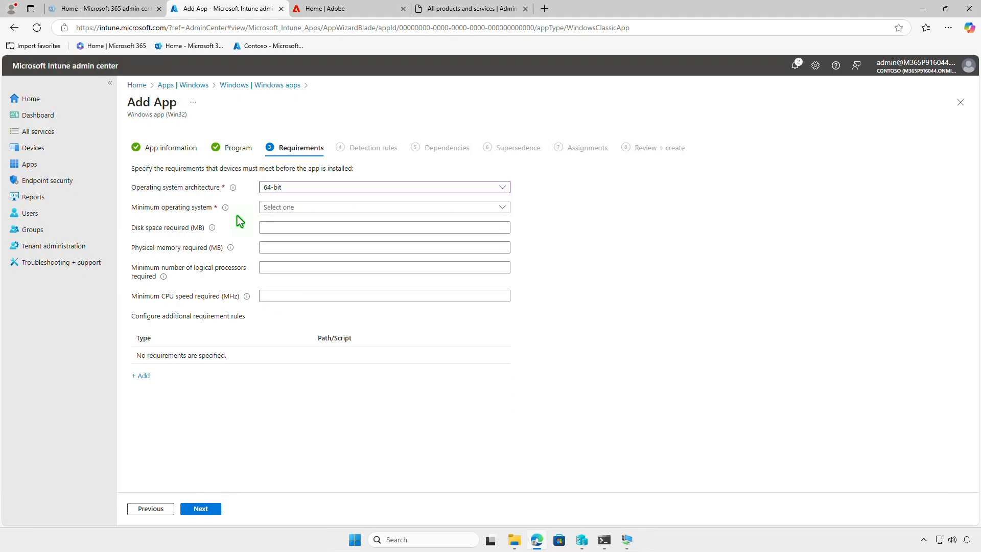
pyautogui.click(329, 208)
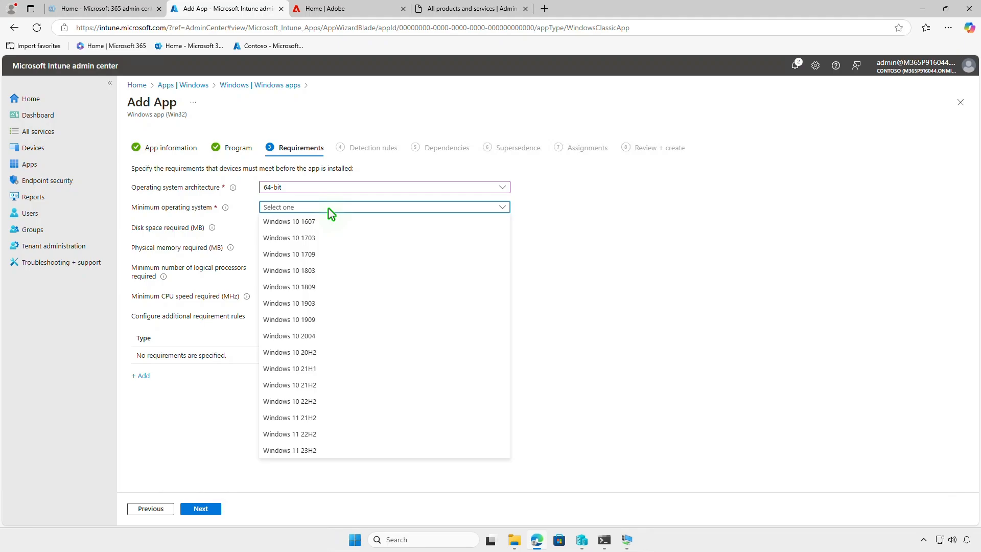
pyautogui.click(337, 225)
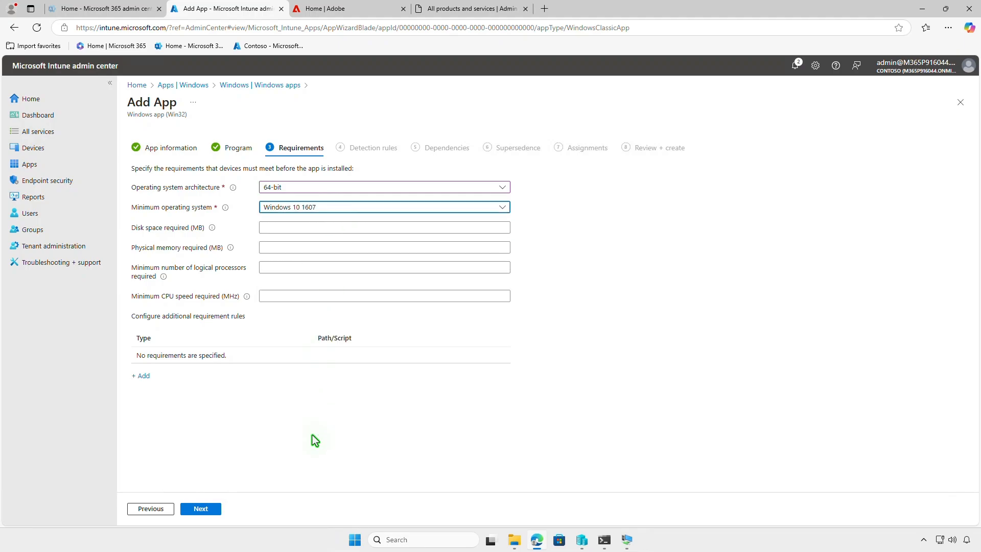
pyautogui.click(202, 508)
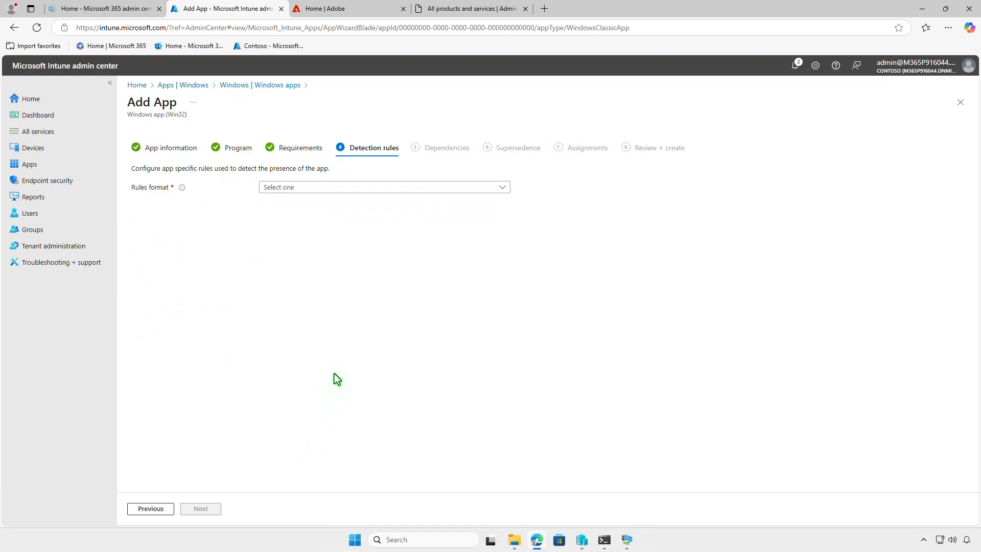
pyautogui.click(380, 187)
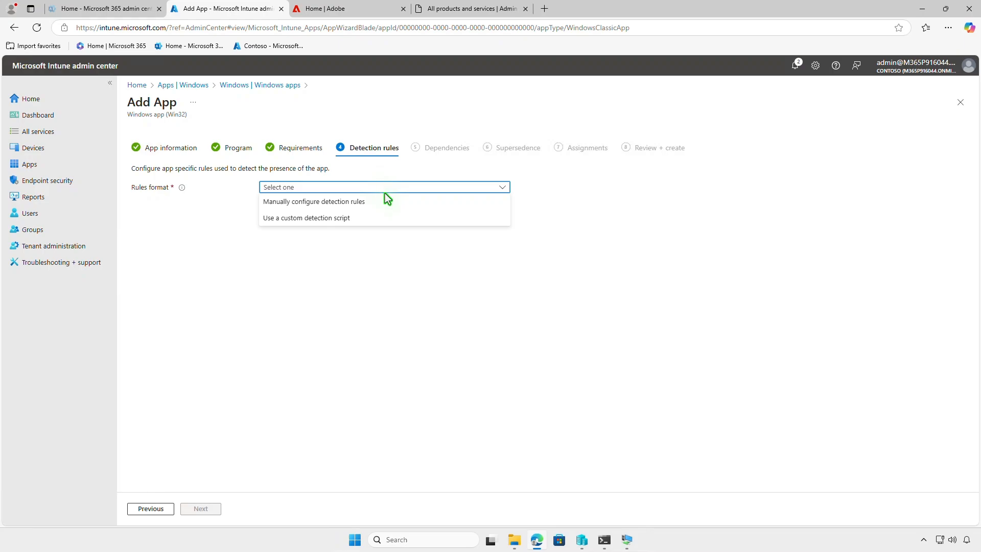
pyautogui.click(391, 203)
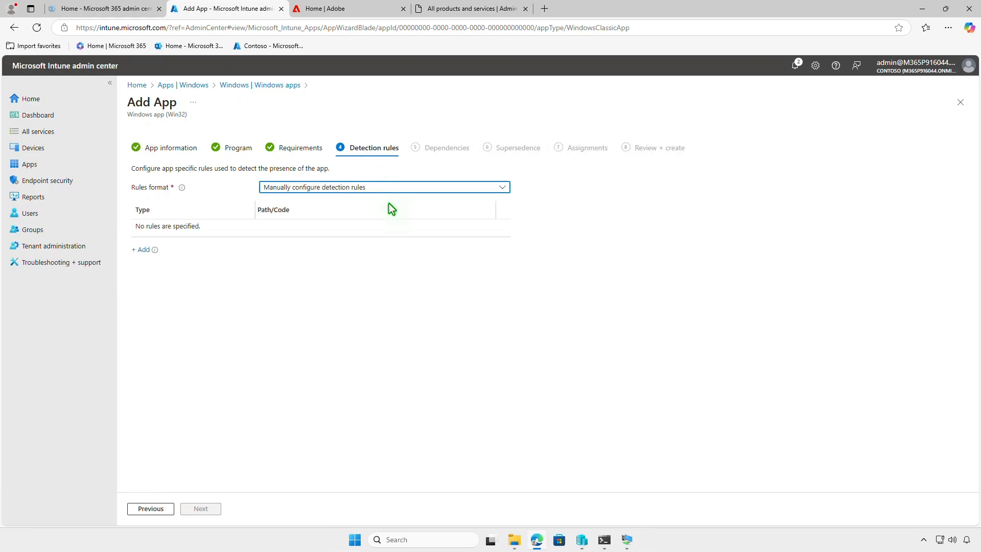
pyautogui.click(143, 253)
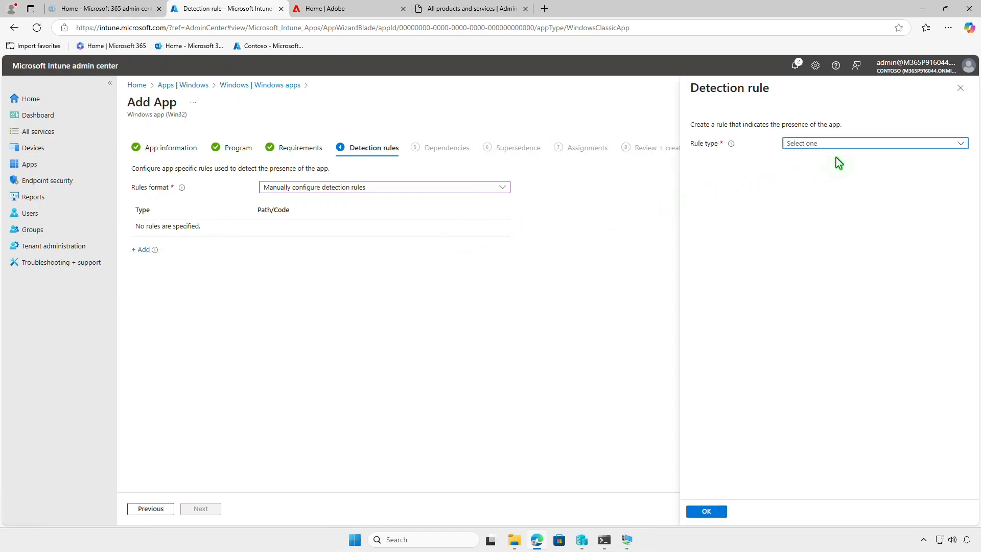
pyautogui.click(887, 145)
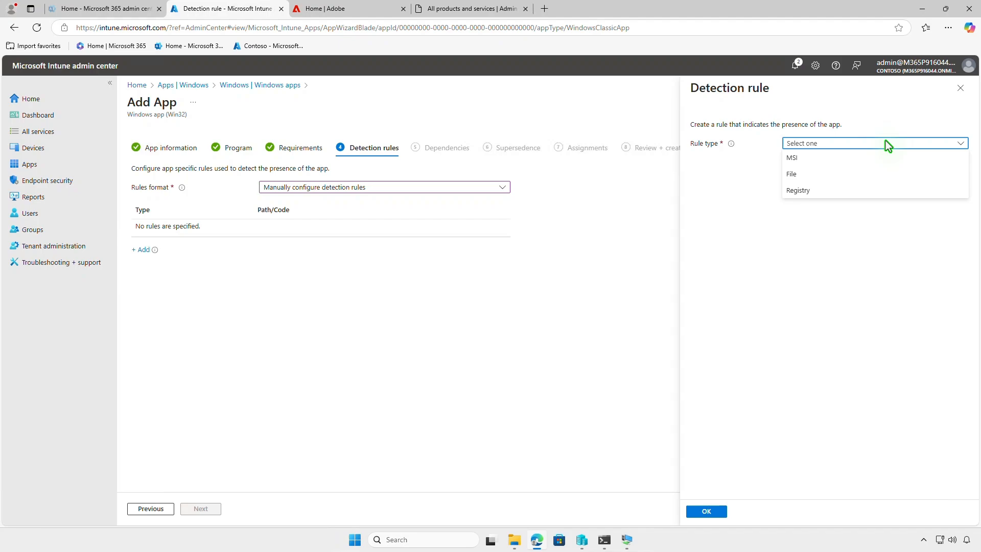
pyautogui.click(887, 160)
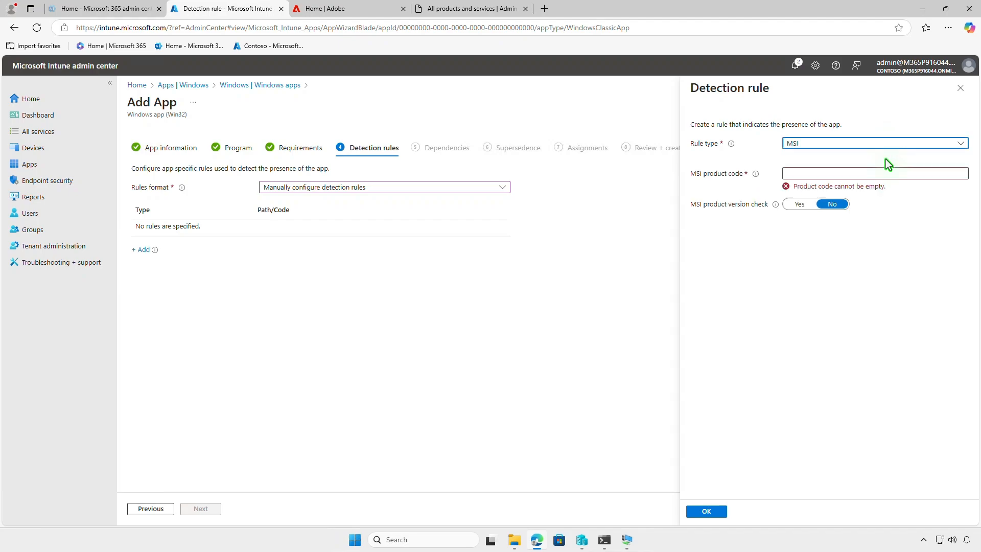
pyautogui.click(901, 175)
pyautogui.hotkey('ctrl', 'v')
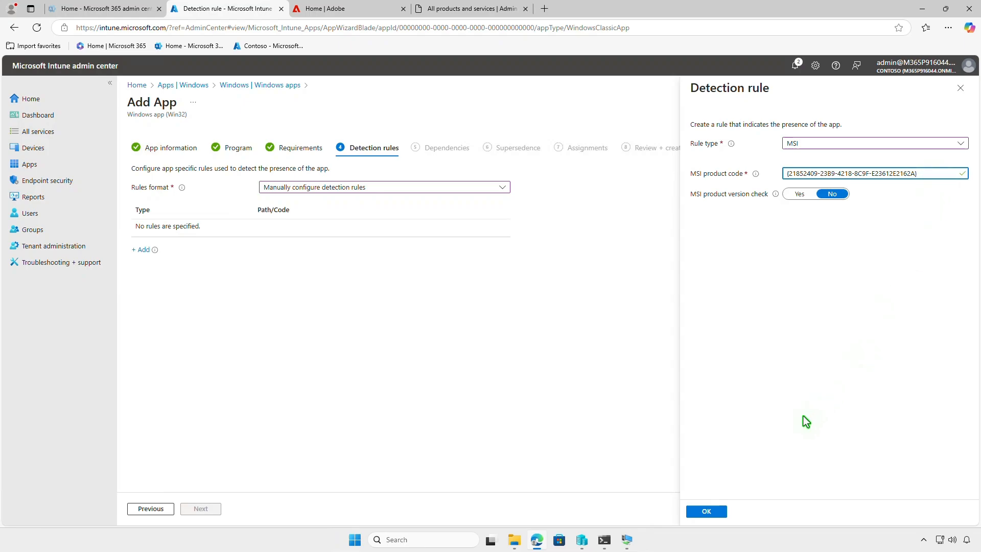
pyautogui.click(714, 515)
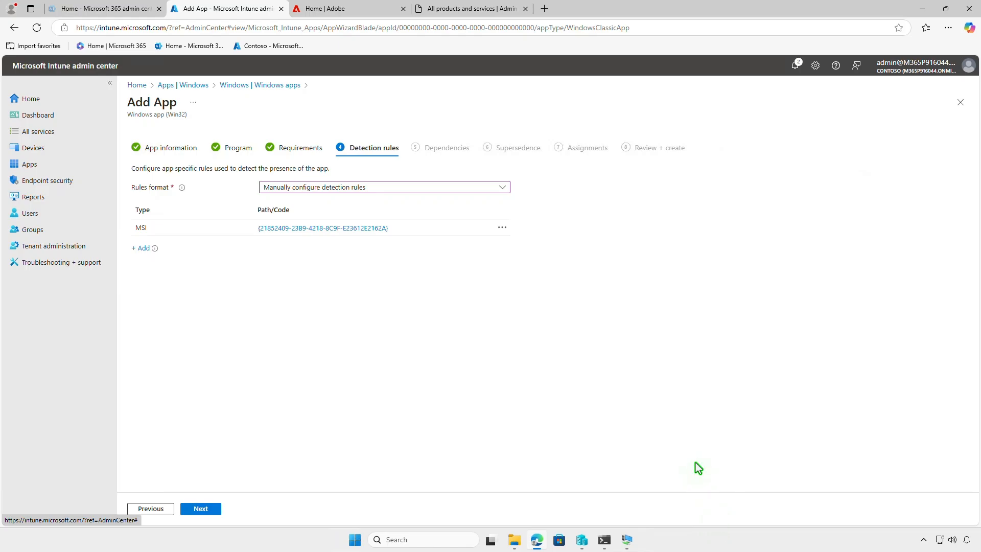
pyautogui.click(193, 510)
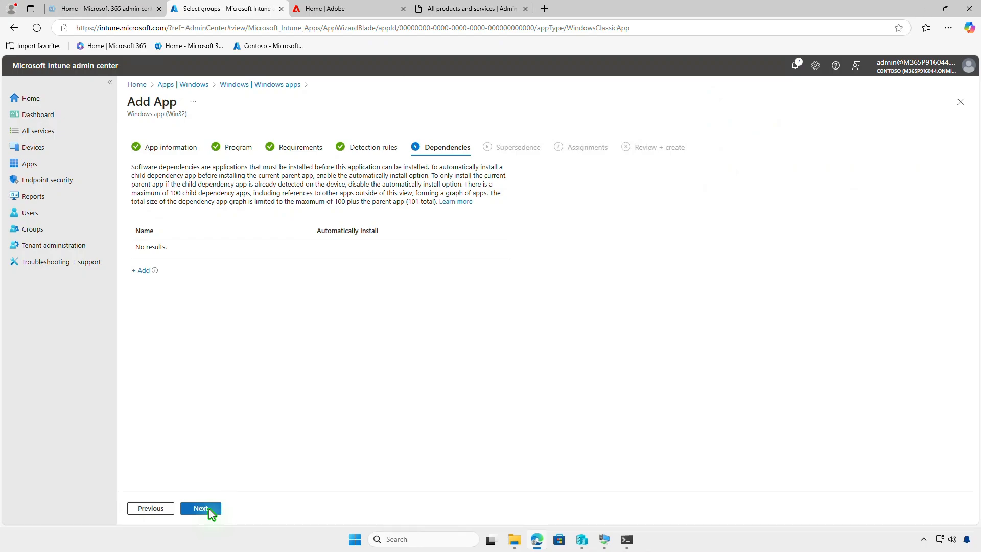
# Leave dependencies and supersedence empty and assign the app as required to the Test_Devices group, keeping the default assignment settings
pyautogui.click(210, 509)
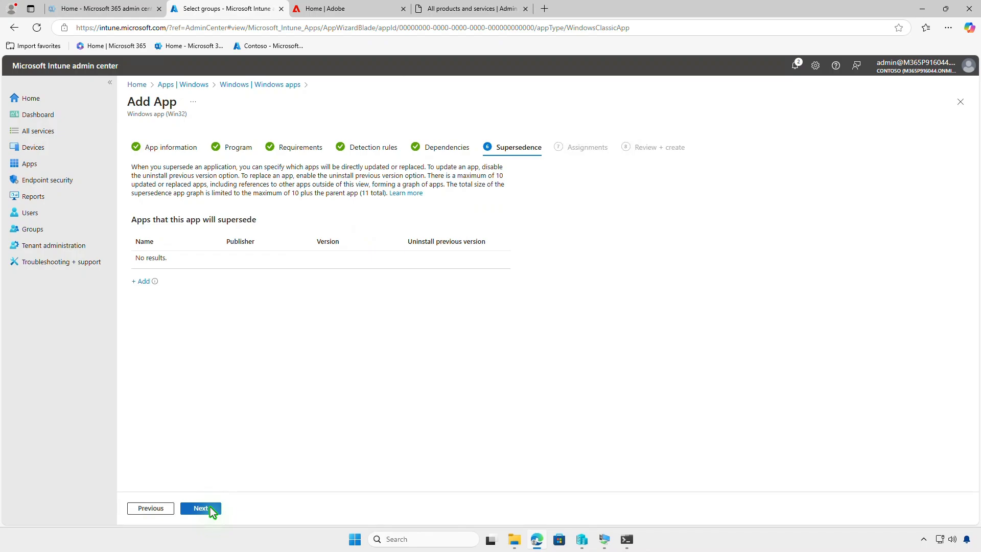
pyautogui.click(210, 507)
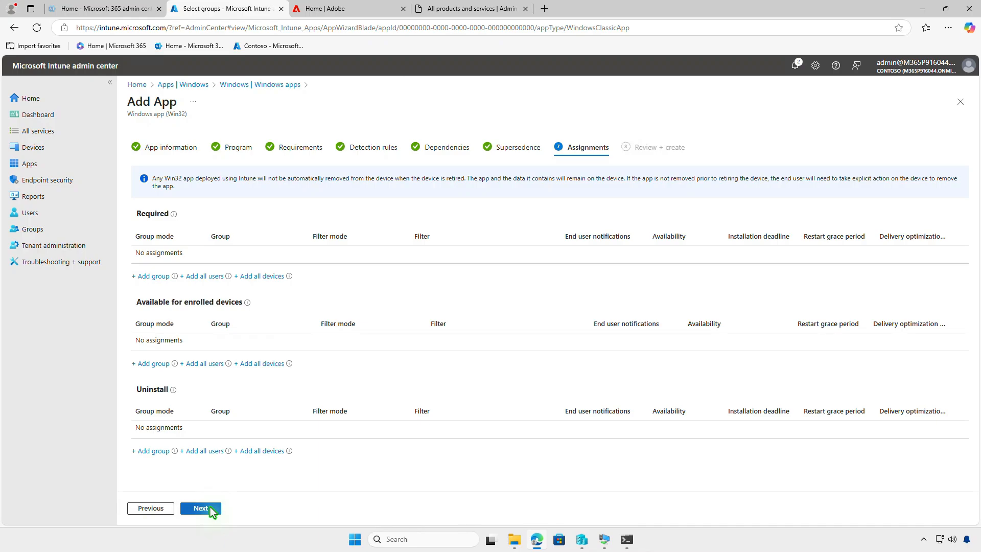
pyautogui.click(162, 276)
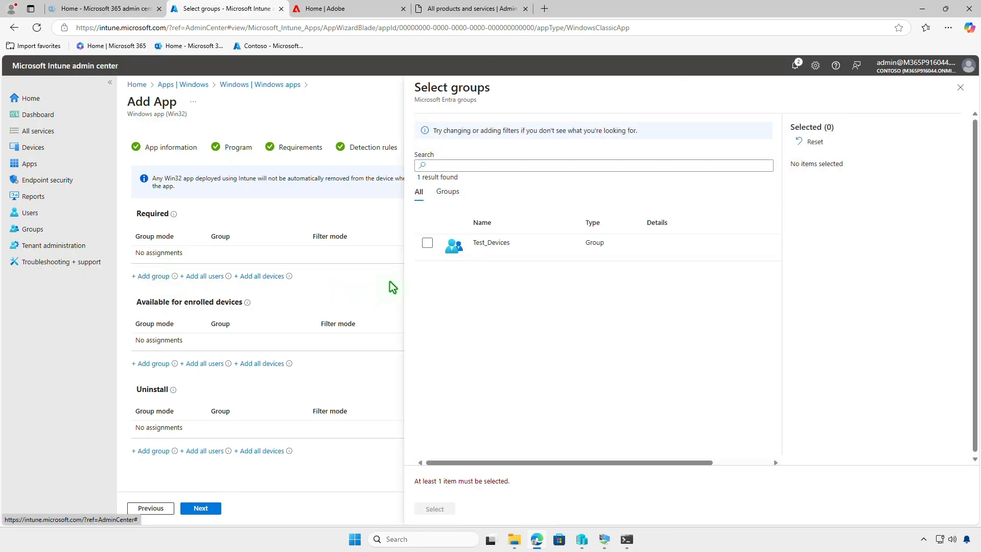
pyautogui.click(428, 244)
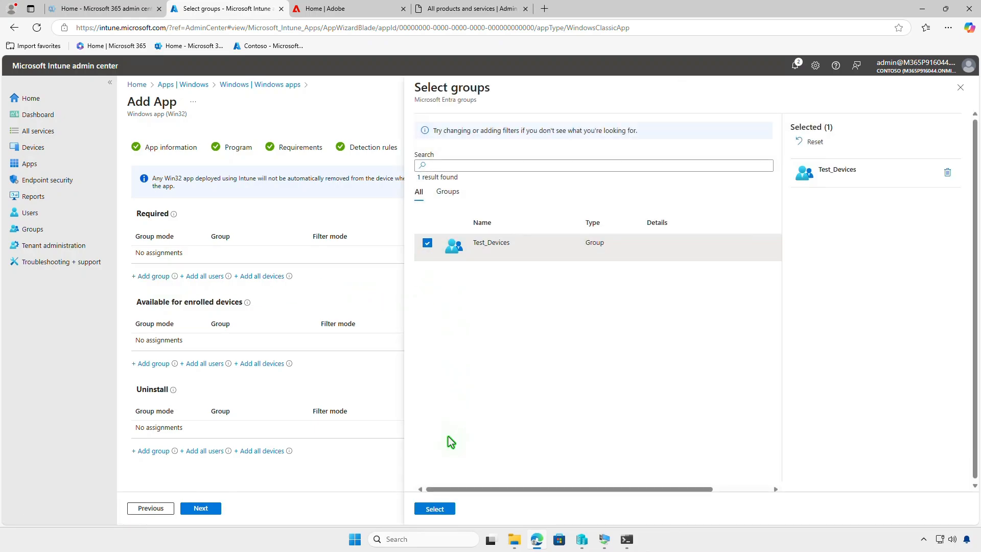
pyautogui.click(438, 509)
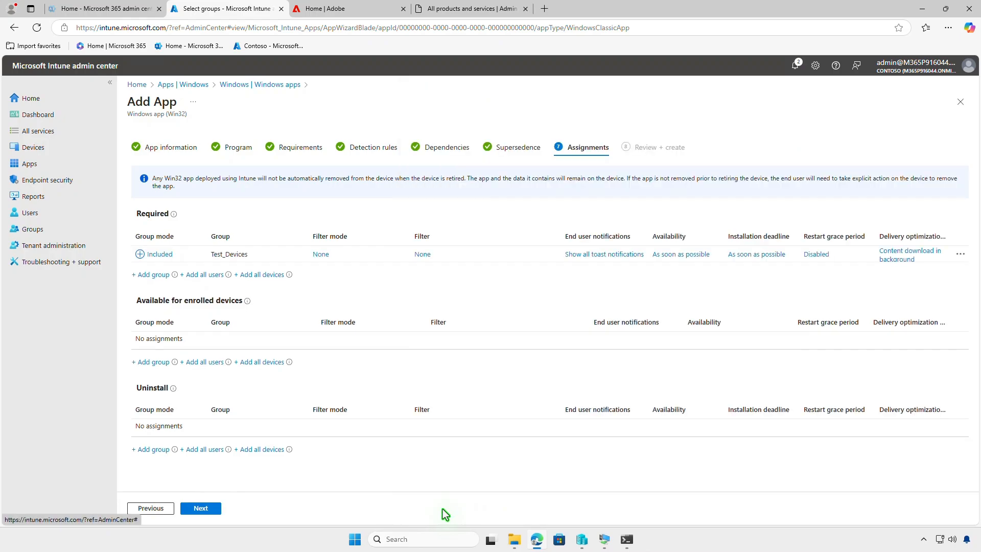
pyautogui.click(594, 256)
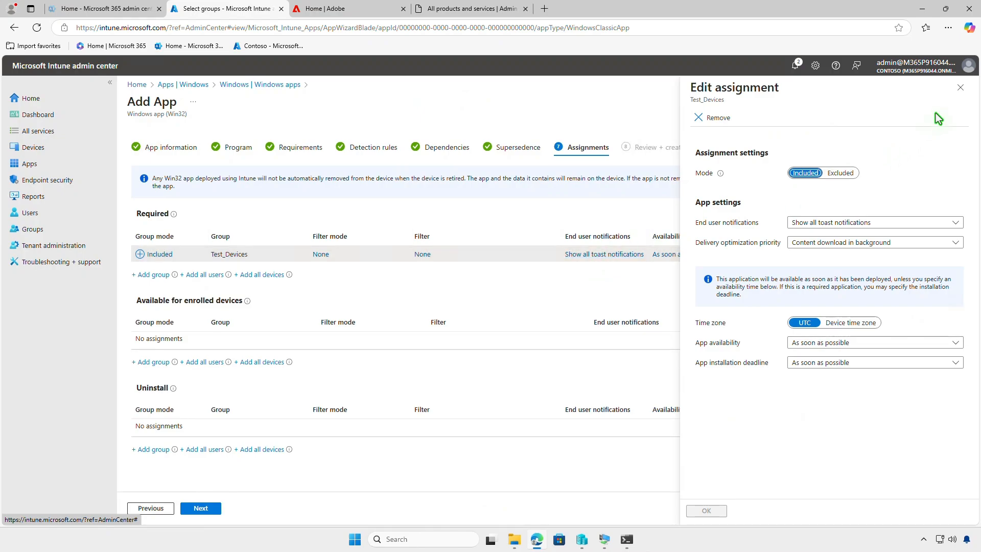
pyautogui.click(960, 88)
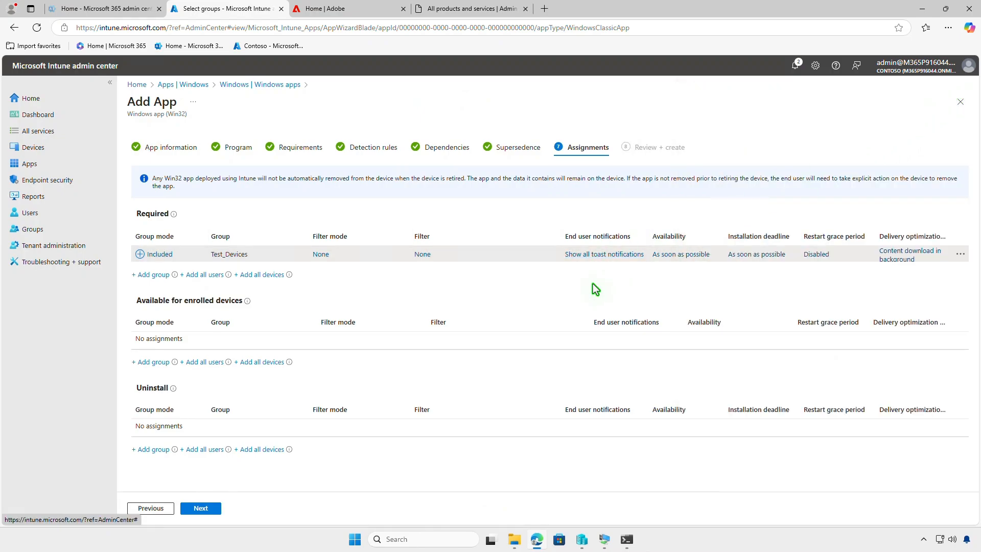
# Create the Adobe XD app from the review page and check the notifications for its upload status
pyautogui.click(211, 509)
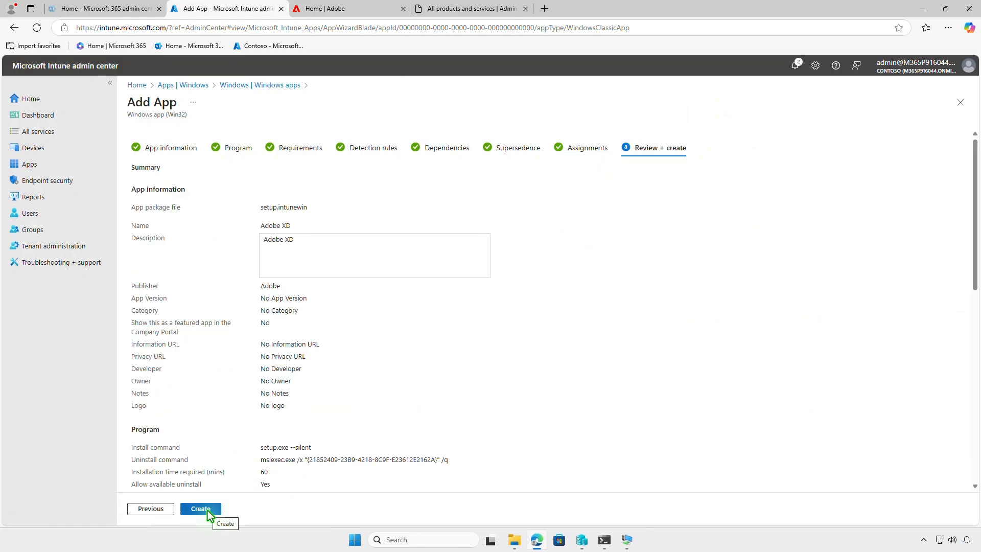
pyautogui.click(207, 509)
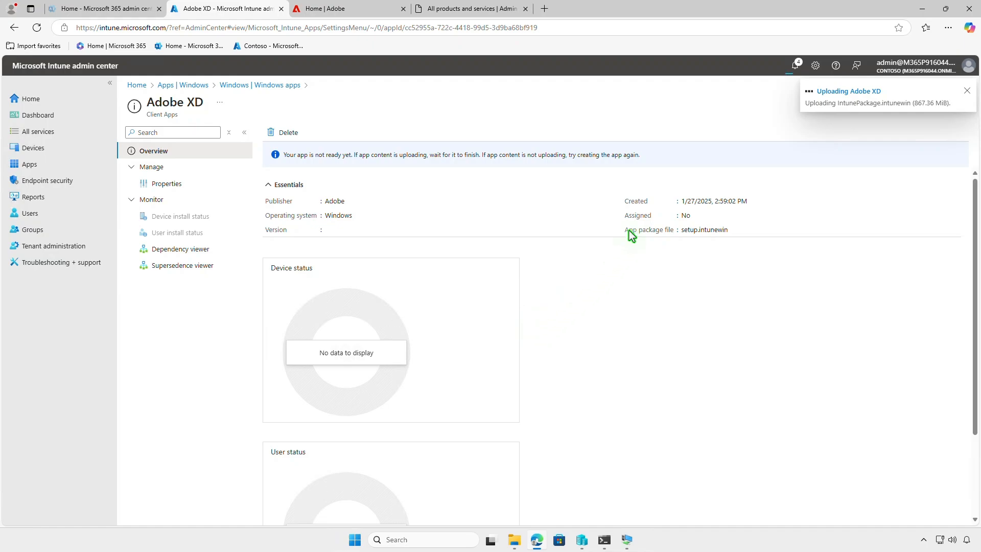
pyautogui.click(795, 66)
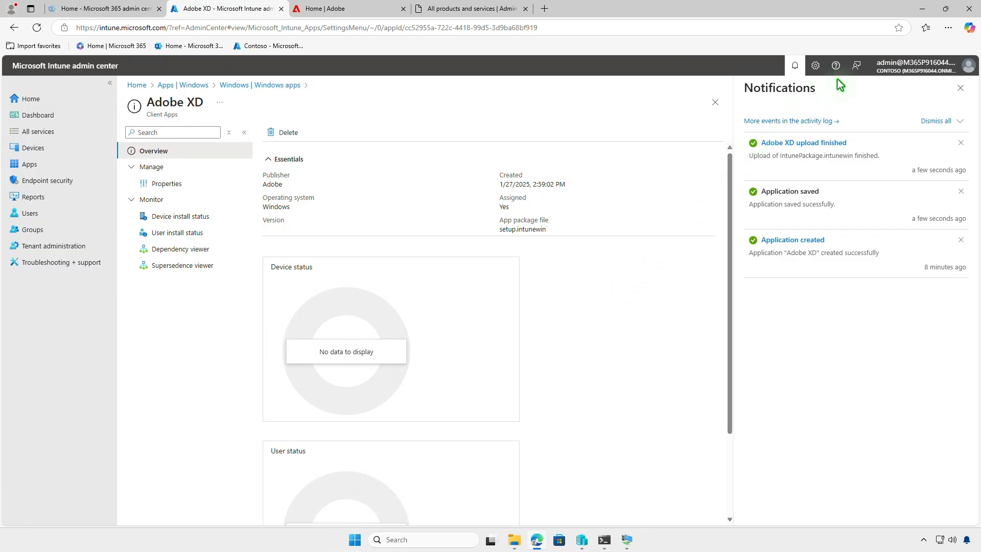
# Switch to the NOR-PC-001 virtual machine and open its Access work or school account settings
pyautogui.click(922, 9)
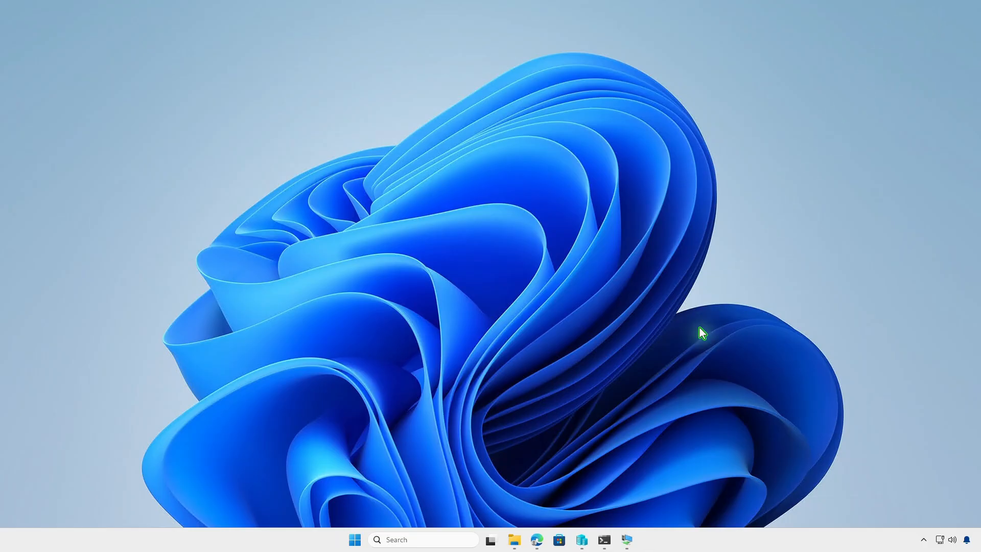
pyautogui.click(628, 542)
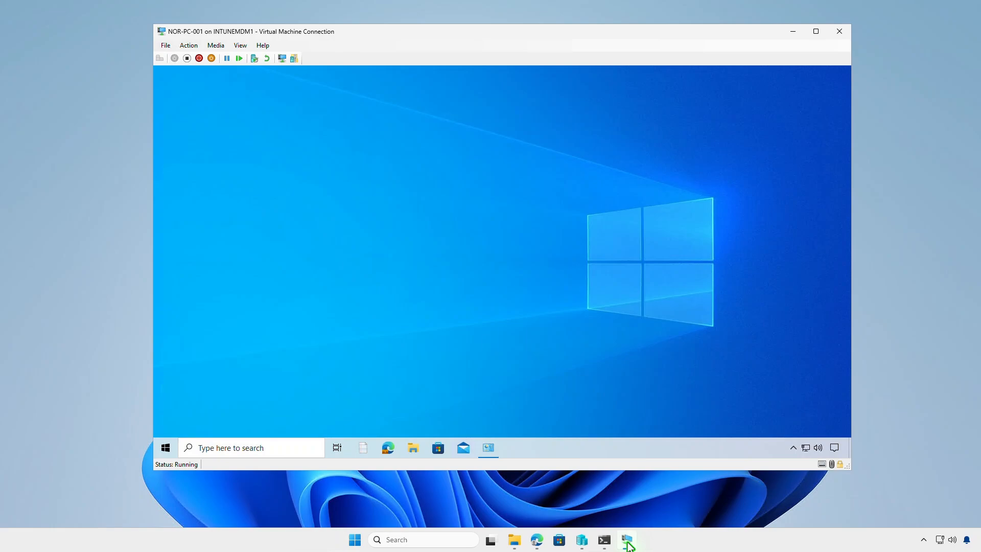
pyautogui.rightClick(166, 447)
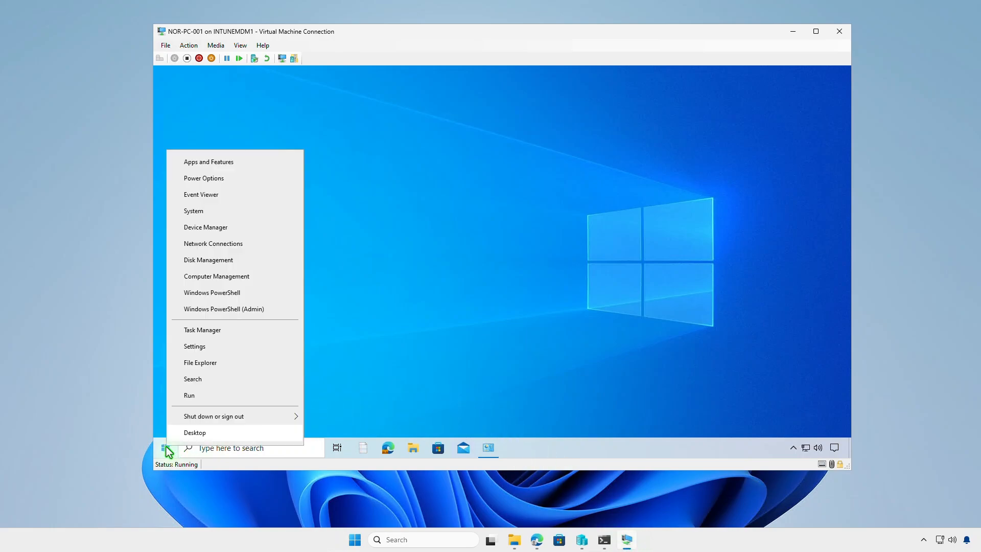
pyautogui.click(211, 348)
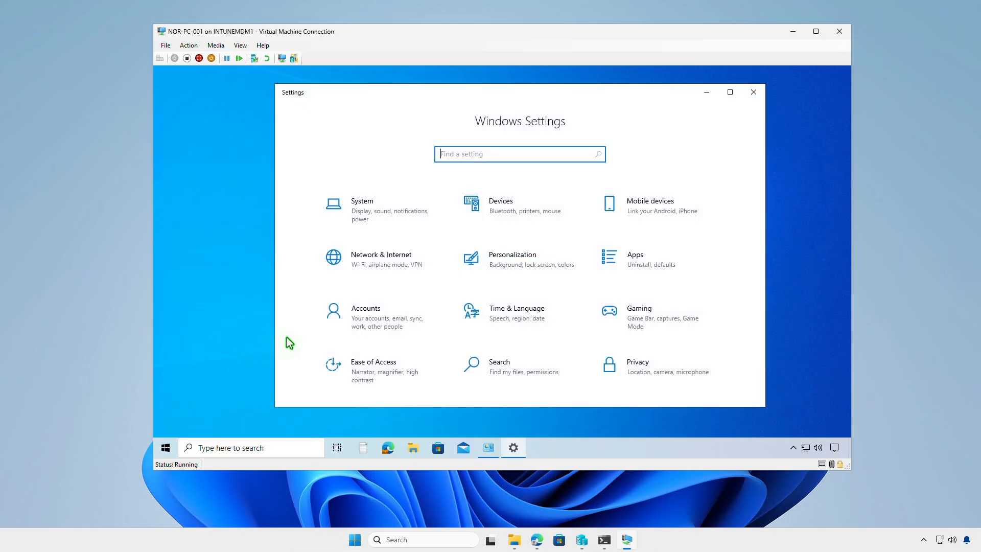
pyautogui.click(422, 320)
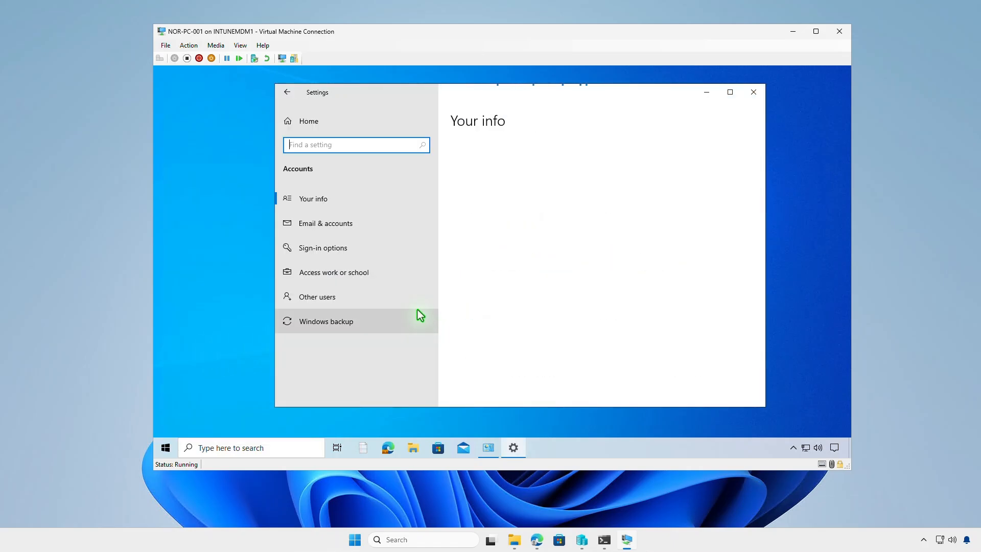
pyautogui.click(407, 276)
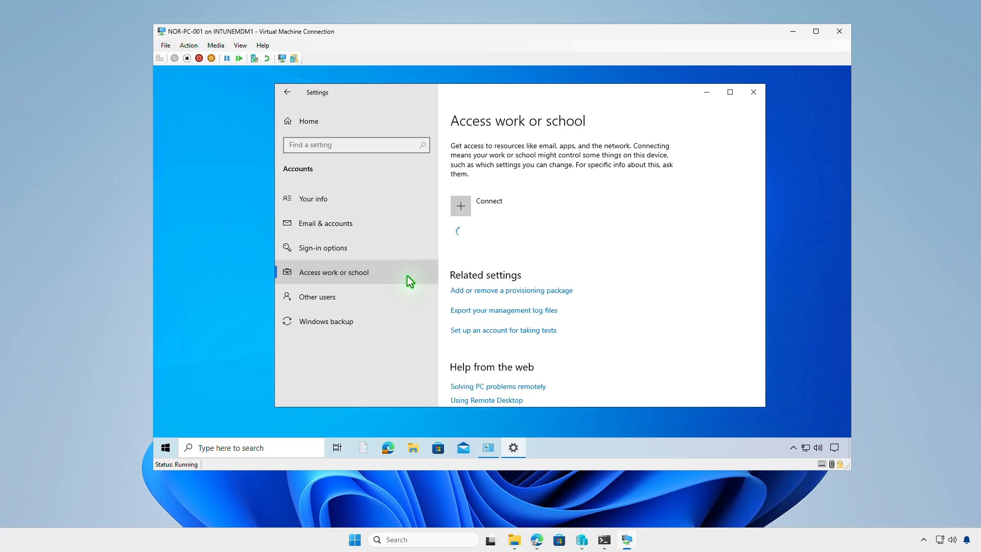
# Open the management info of the Contoso Entra ID connection and start a device sync
pyautogui.click(550, 233)
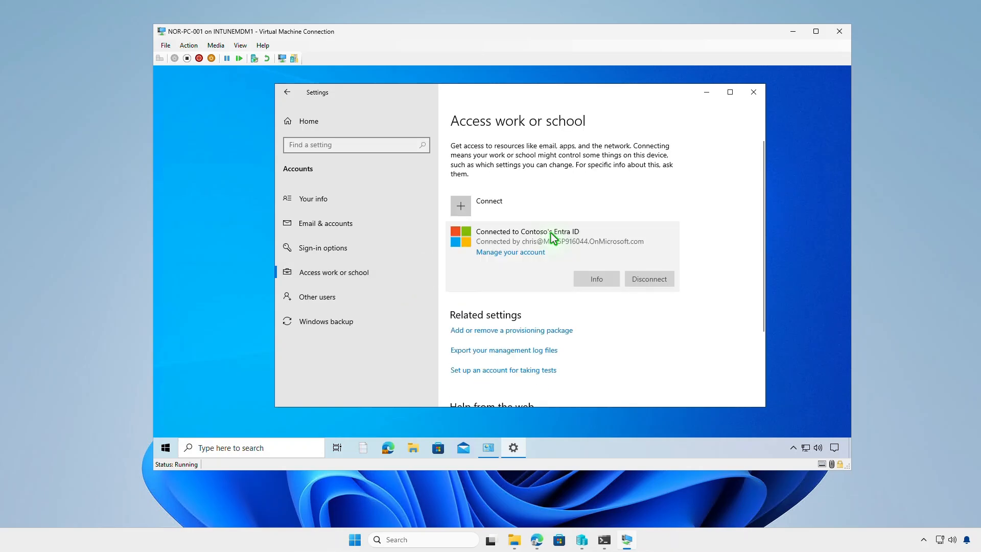
pyautogui.click(597, 279)
pyautogui.scroll(-3, 611, 286)
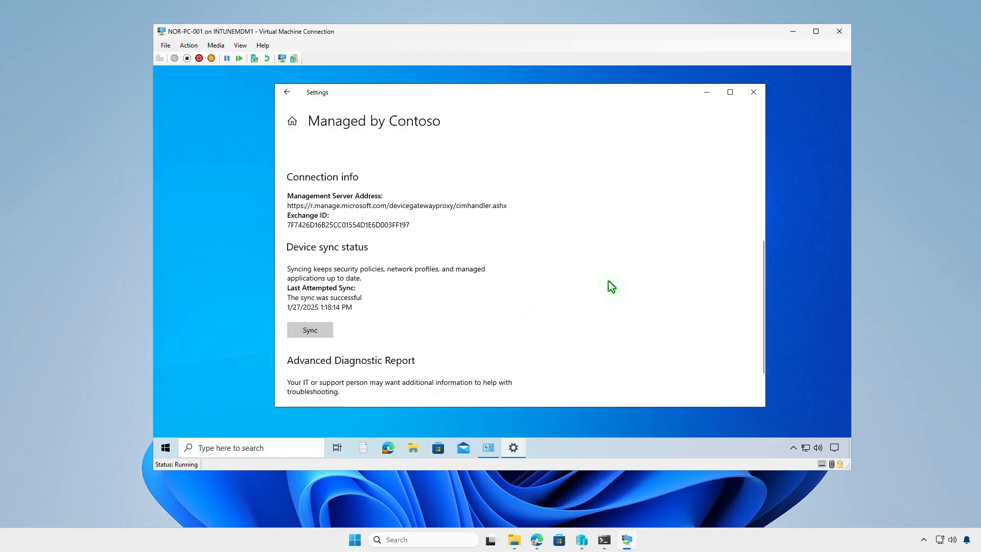
pyautogui.click(323, 331)
# Minimize Settings, check the virtual machine's notifications for the Adobe XD installation, and minimize the virtual machine
pyautogui.click(707, 93)
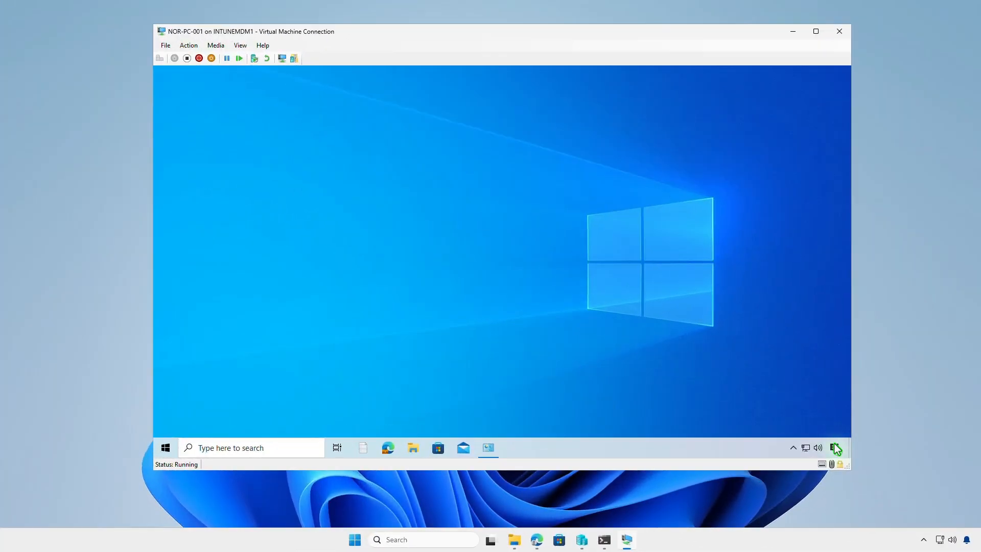
pyautogui.click(836, 449)
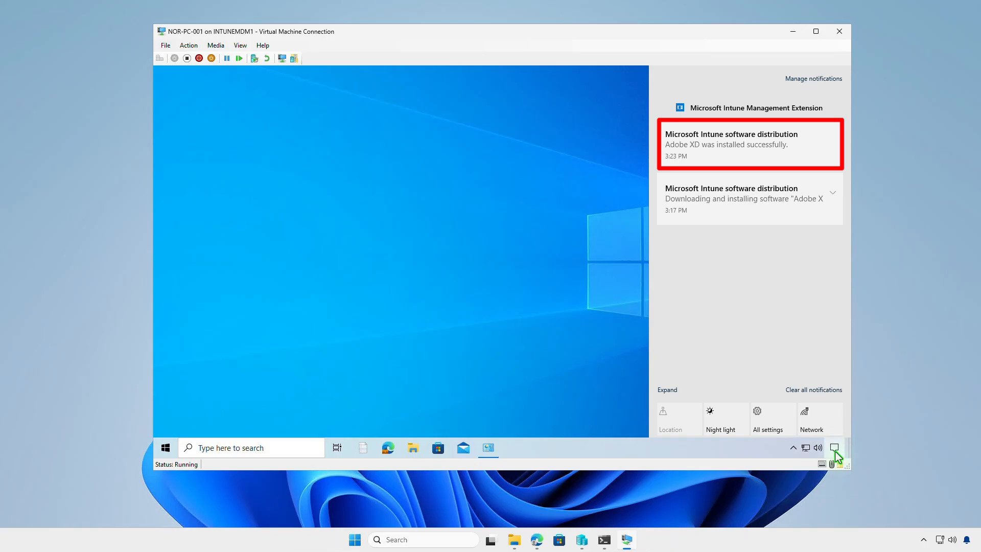
pyautogui.click(792, 36)
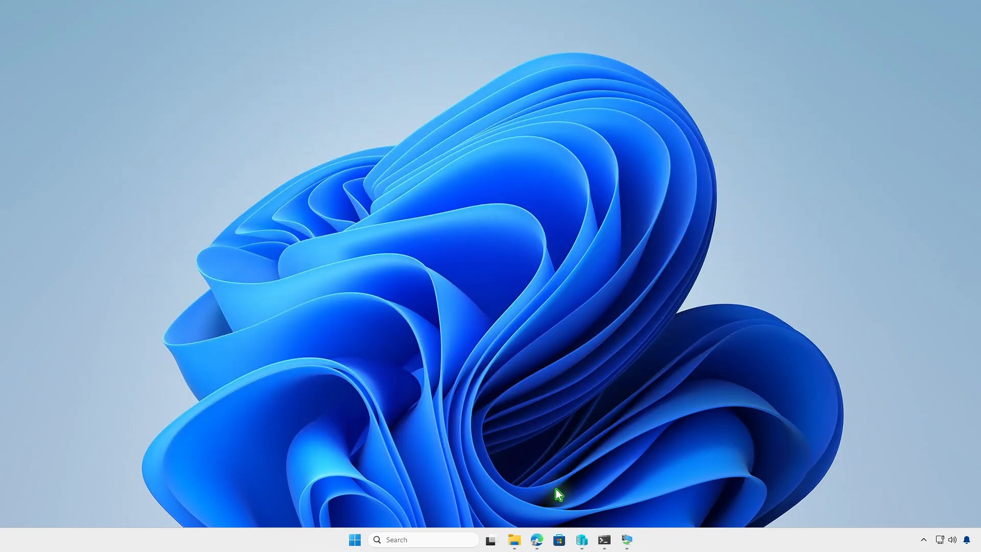
# Switch back to the Intune admin center in Edge, refresh it, and open the Adobe XD Windows app's overview and its properties
pyautogui.click(540, 540)
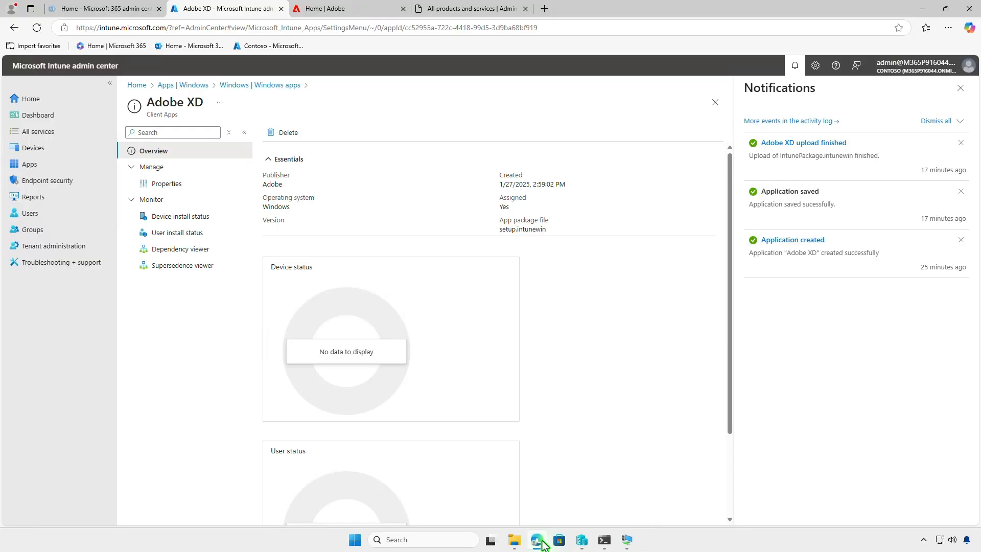
pyautogui.click(37, 28)
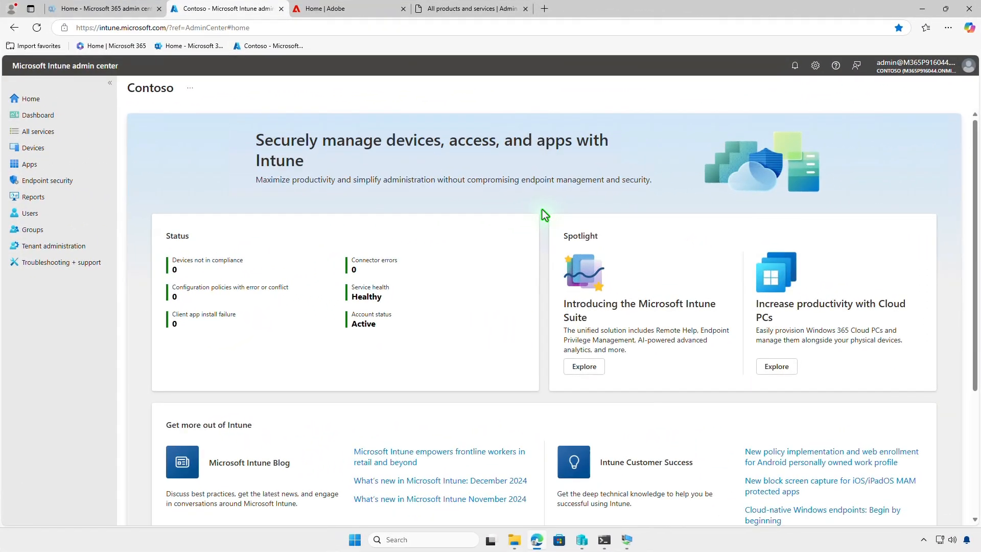
pyautogui.click(67, 168)
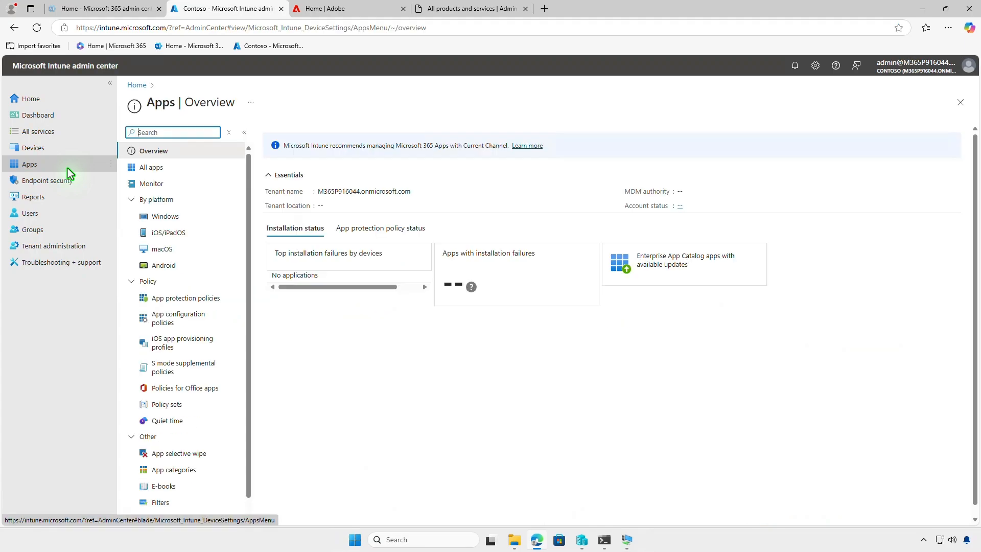
pyautogui.click(188, 217)
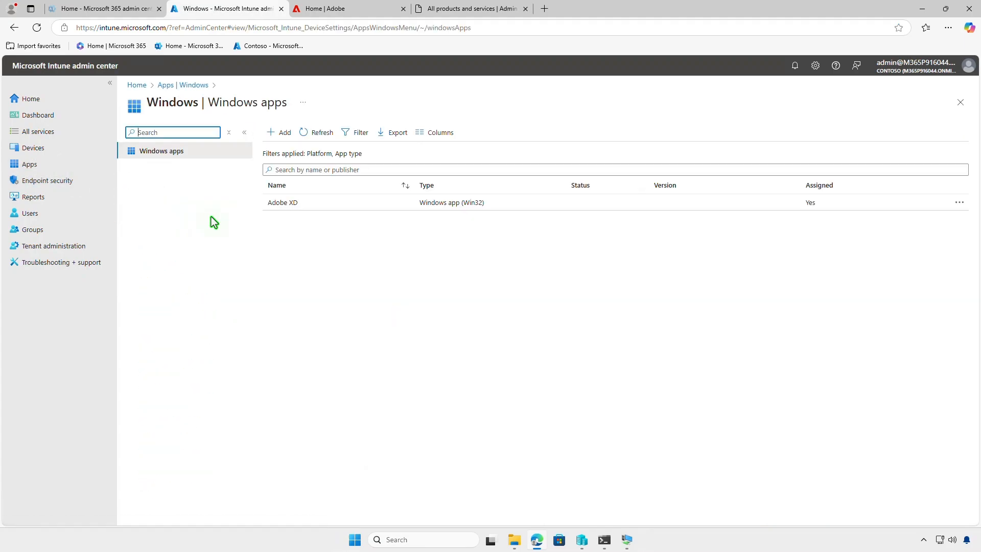
pyautogui.click(356, 207)
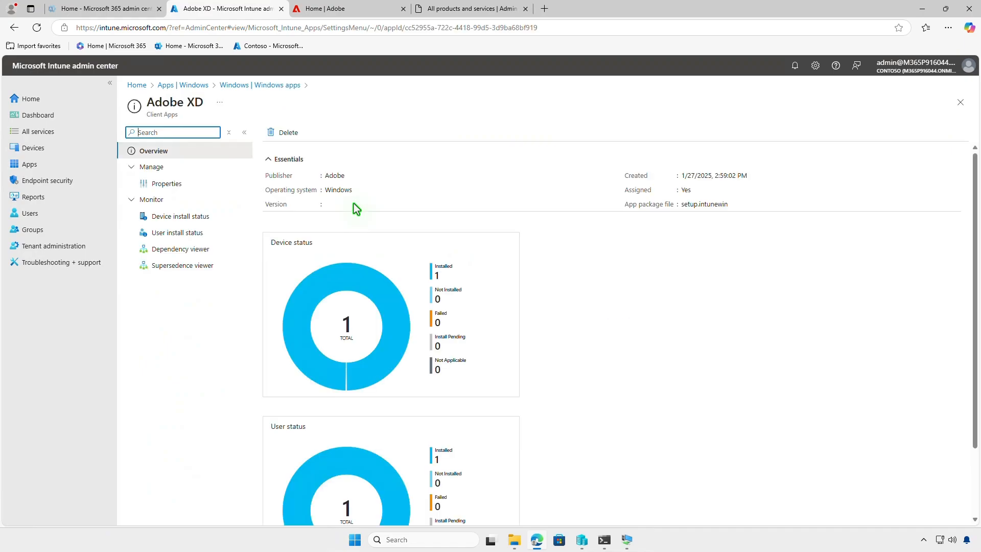
pyautogui.click(207, 186)
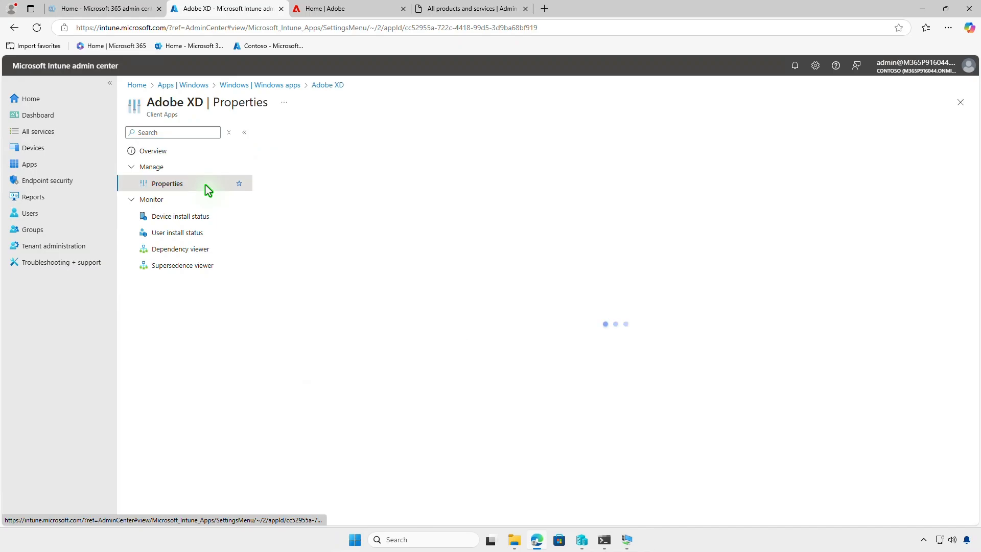
# Open Adobe XD's assignments for editing and delete the Test_Devices group from the Required assignments
pyautogui.scroll(-5, 622, 294)
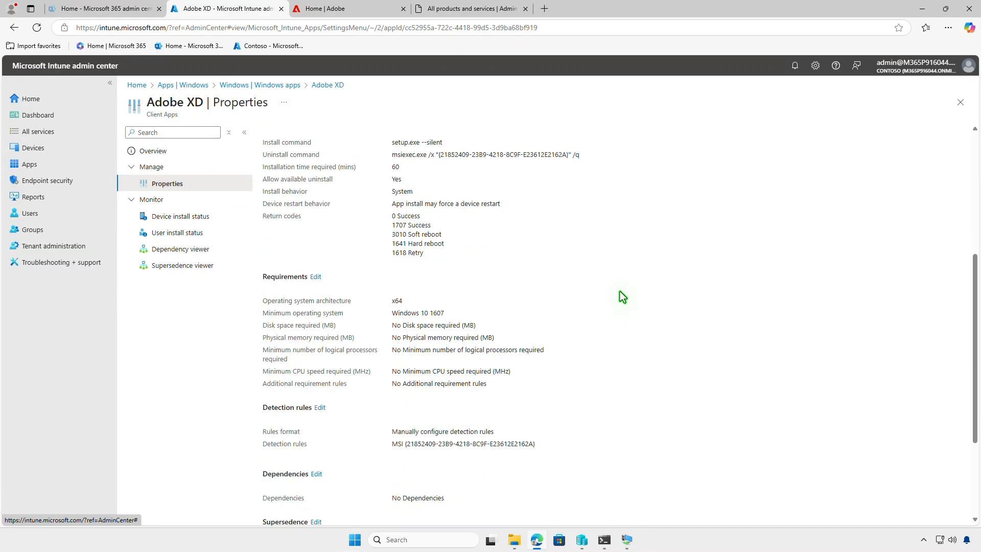
pyautogui.scroll(-3, 622, 296)
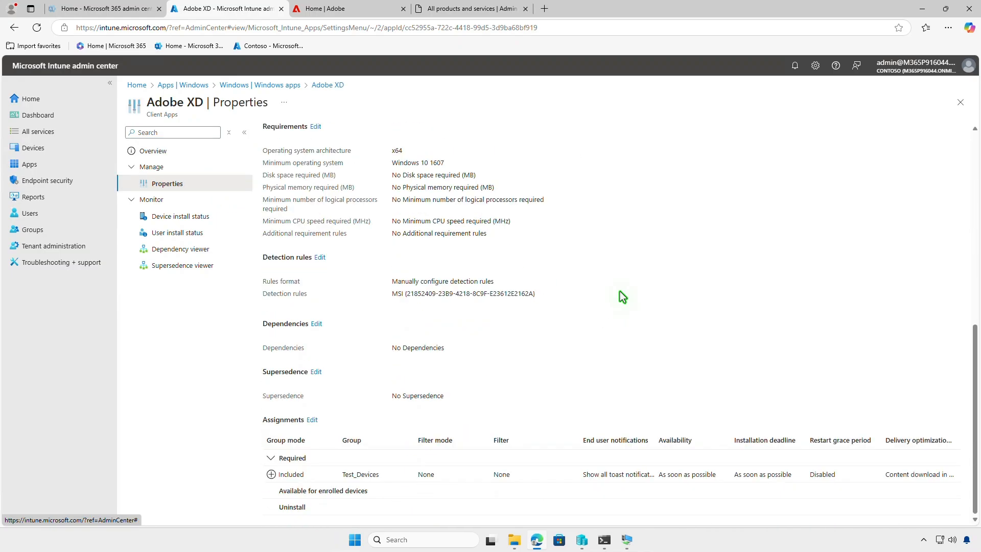
pyautogui.click(313, 420)
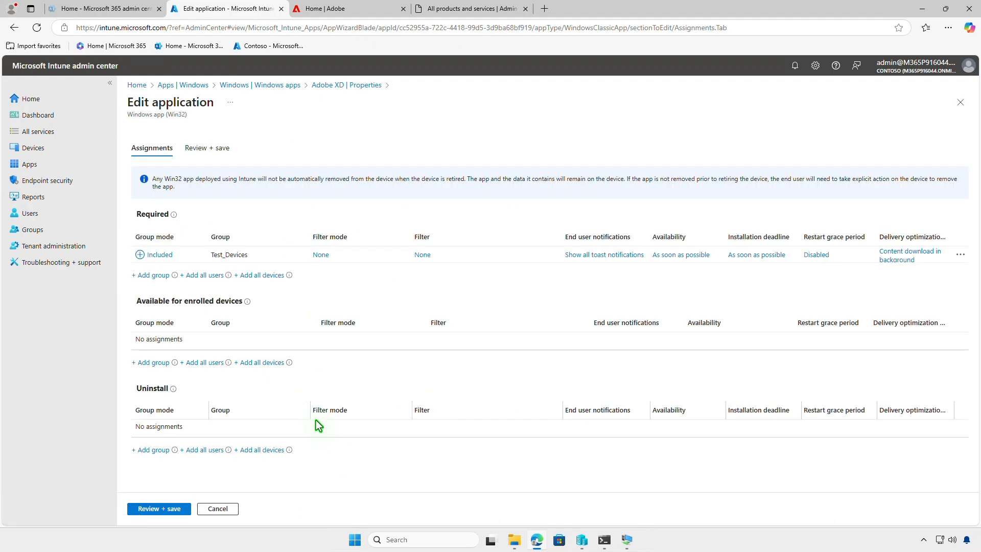
pyautogui.click(961, 258)
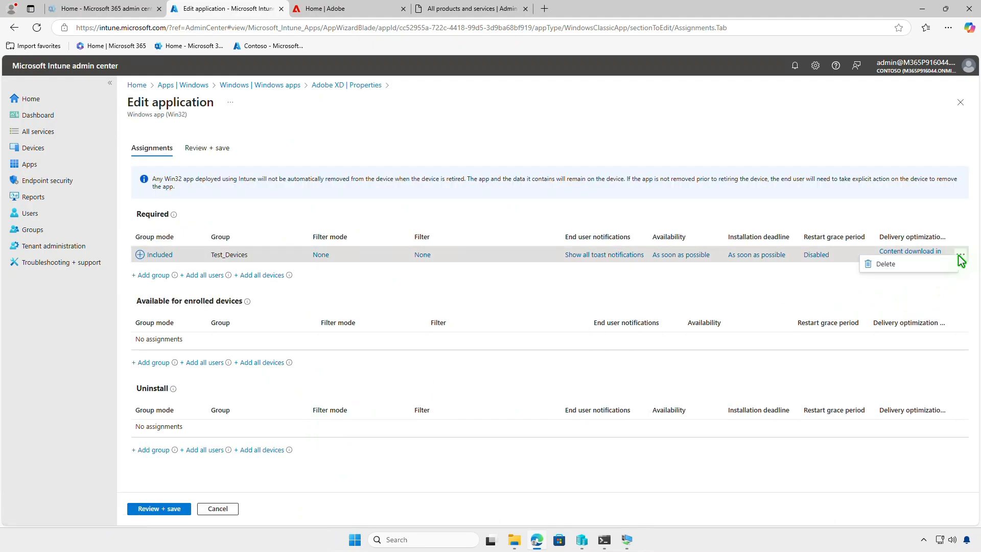
pyautogui.click(925, 270)
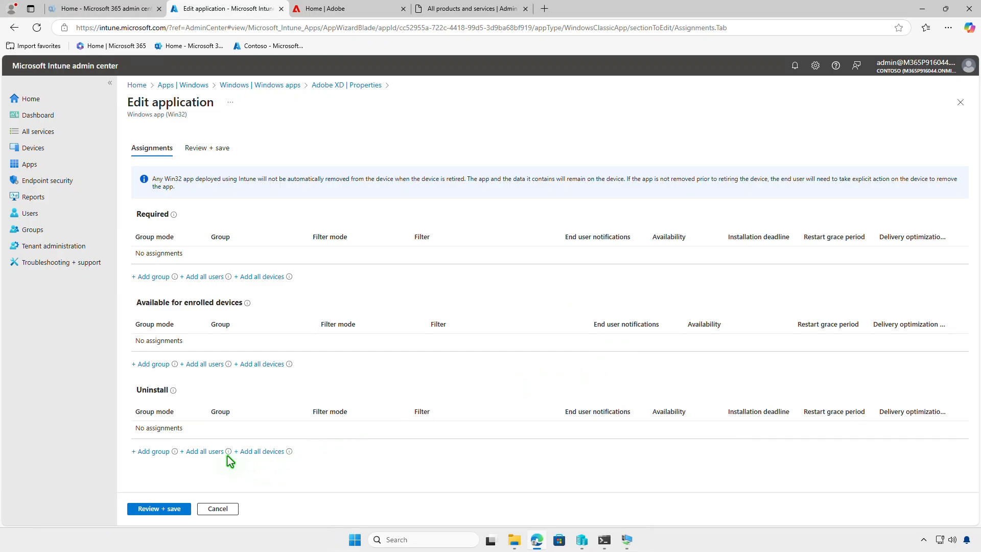
# Add the Test_Devices group to Adobe XD's Uninstall assignments, then review and save the application changes
pyautogui.click(157, 451)
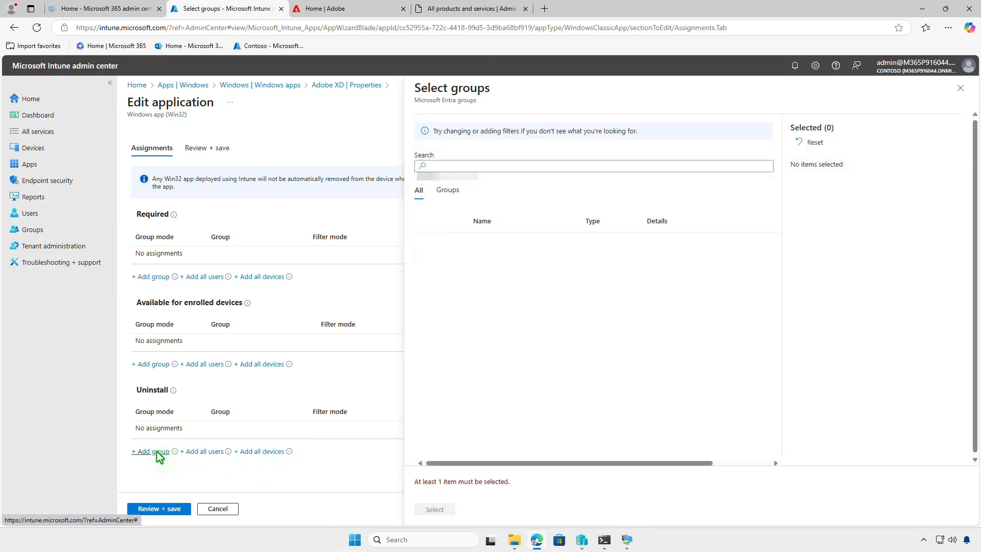
pyautogui.click(427, 246)
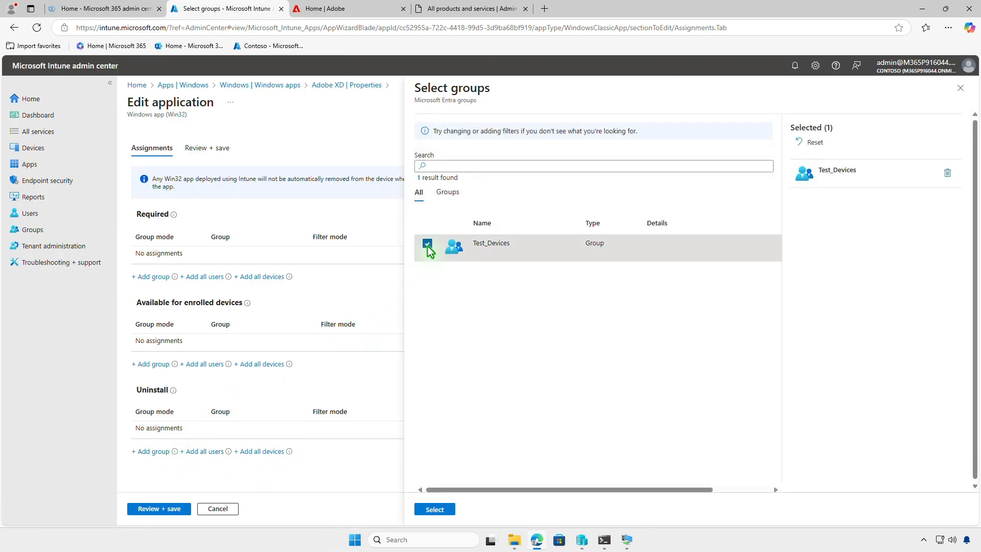
pyautogui.click(435, 510)
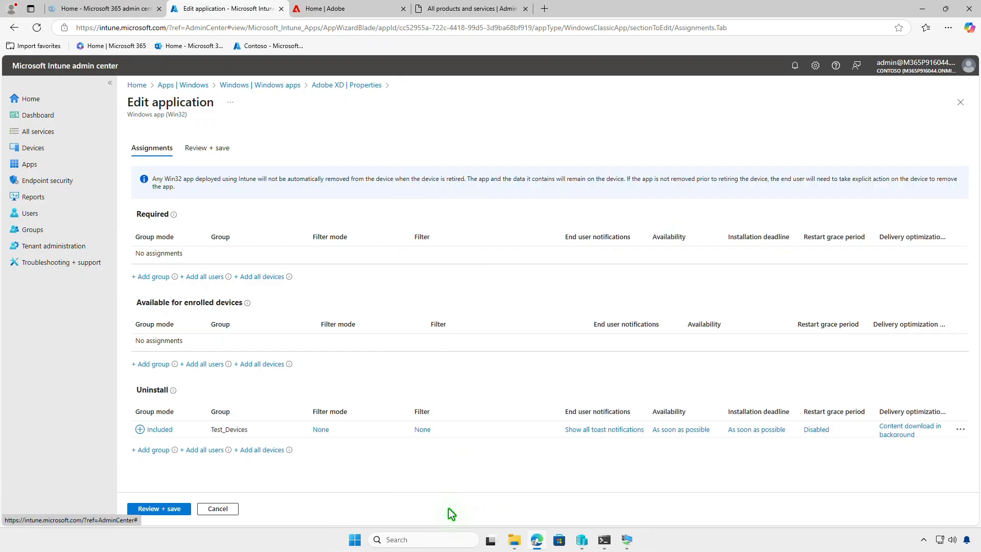
pyautogui.click(164, 509)
pyautogui.click(163, 509)
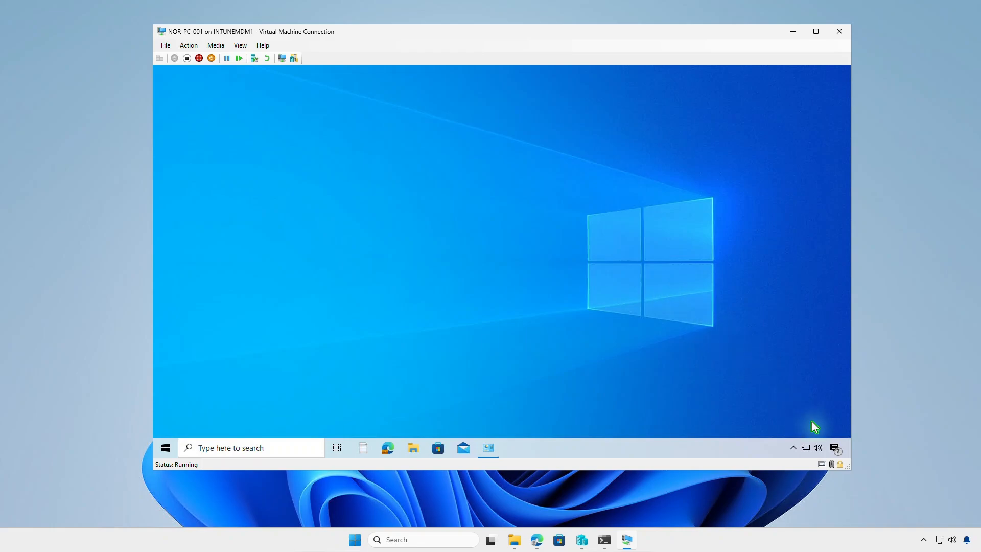
# Check the NOR-PC-001 virtual machine's notifications for the Adobe XD removal, and look for Adobe XD among the host's installed apps
pyautogui.click(831, 448)
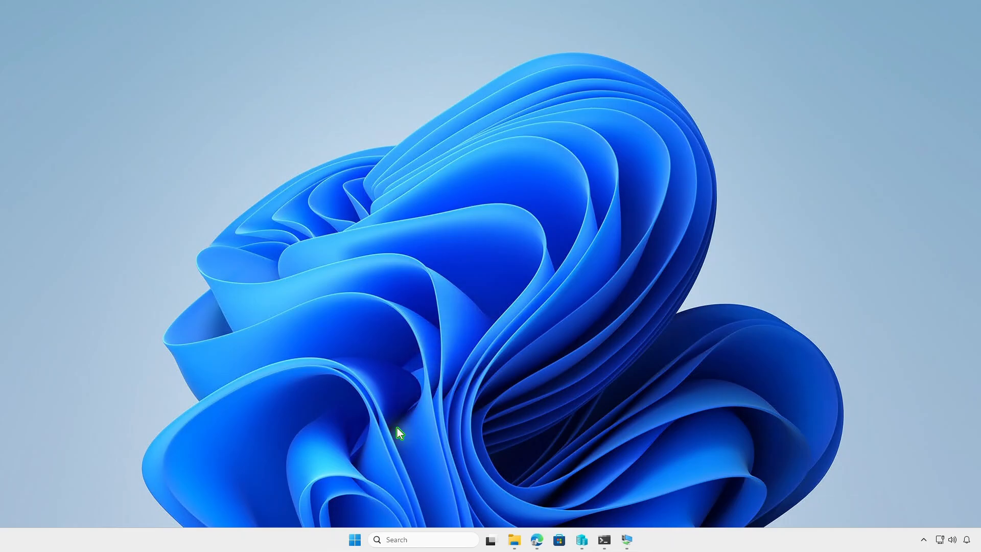
pyautogui.rightClick(356, 539)
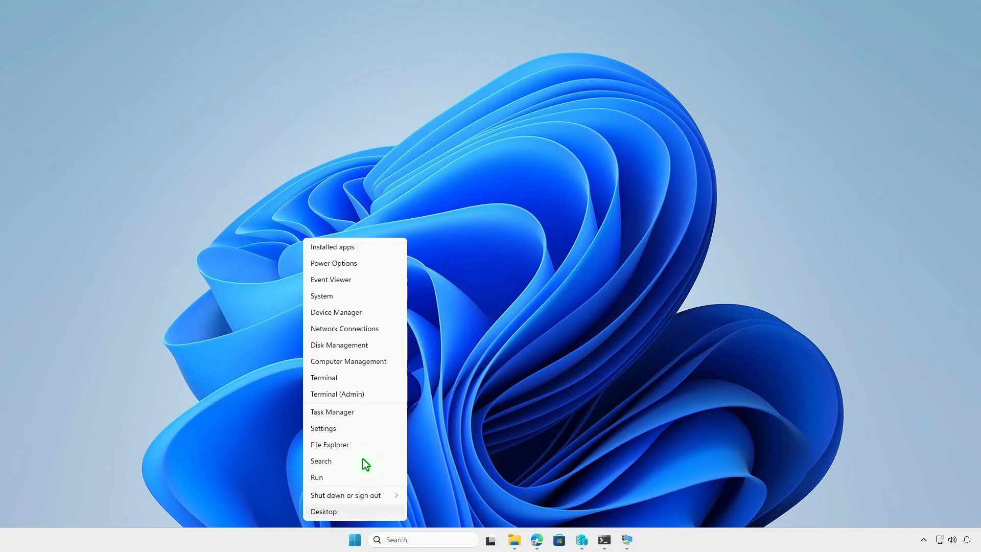
pyautogui.click(357, 248)
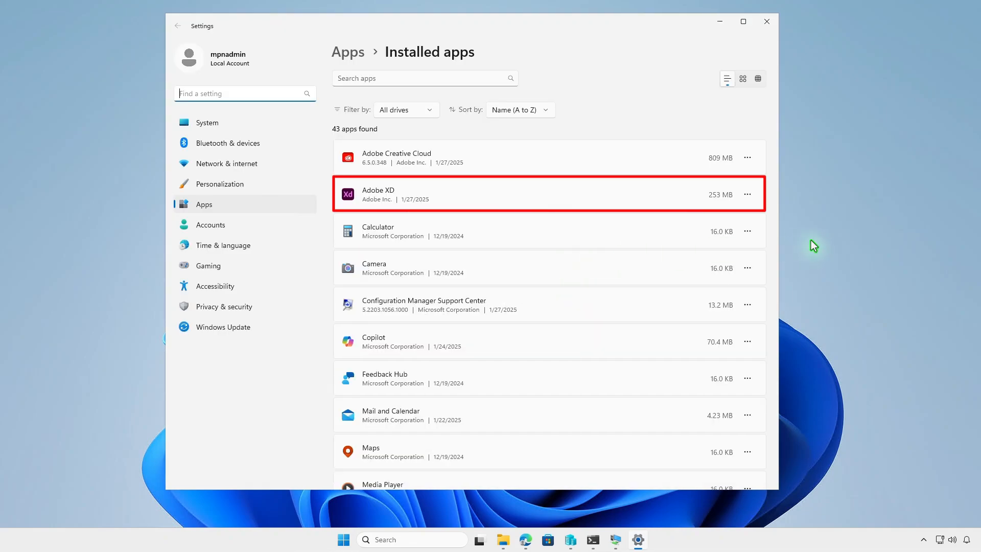
pyautogui.click(721, 22)
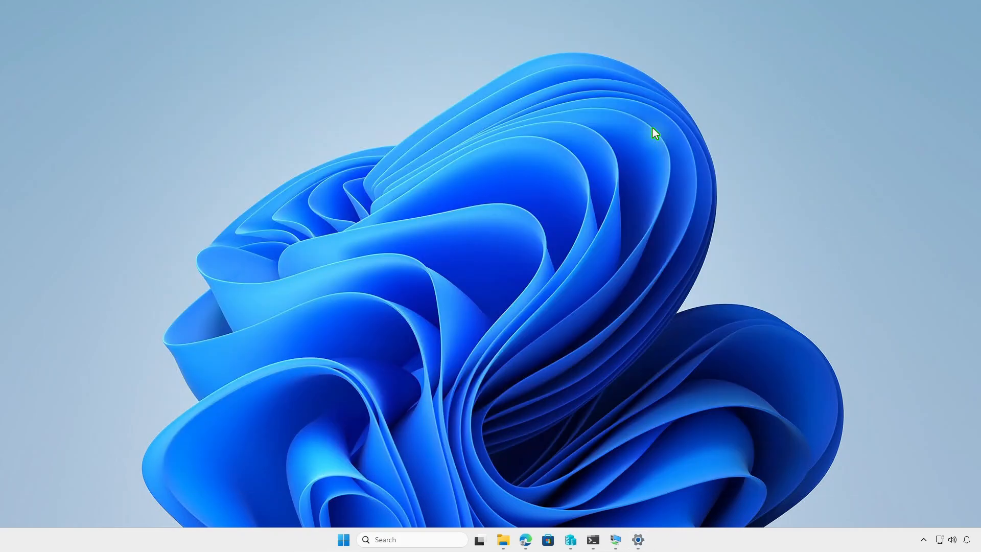
# In an elevated PowerShell terminal, run "Get-WmiObject -Class Win32_Product | Format-Table" and select the identifying number of XD
pyautogui.rightClick(346, 542)
pyautogui.click(350, 396)
pyautogui.write('Get-WmiObject -Class Win32_Product | Format-Table')
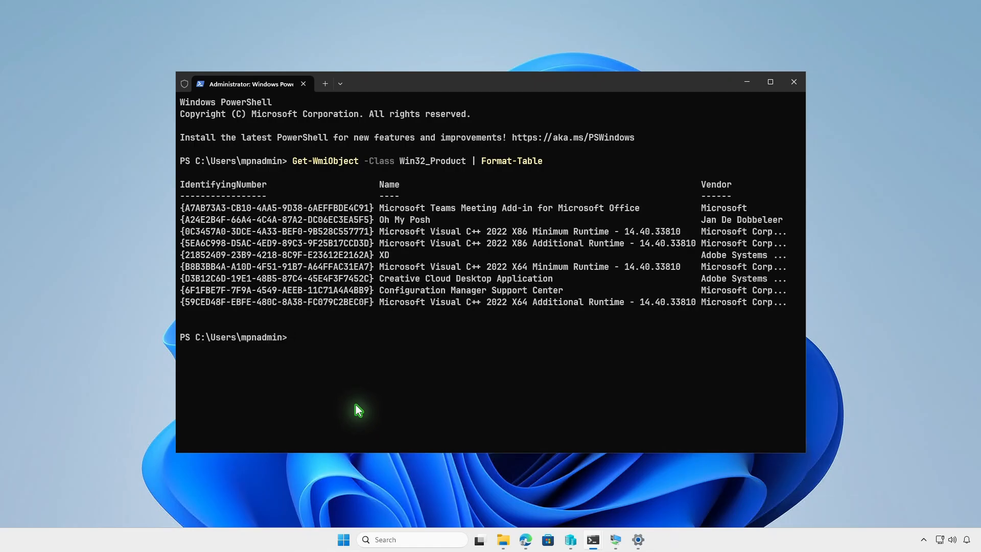
pyautogui.moveTo(371, 256); pyautogui.dragTo(180, 256)
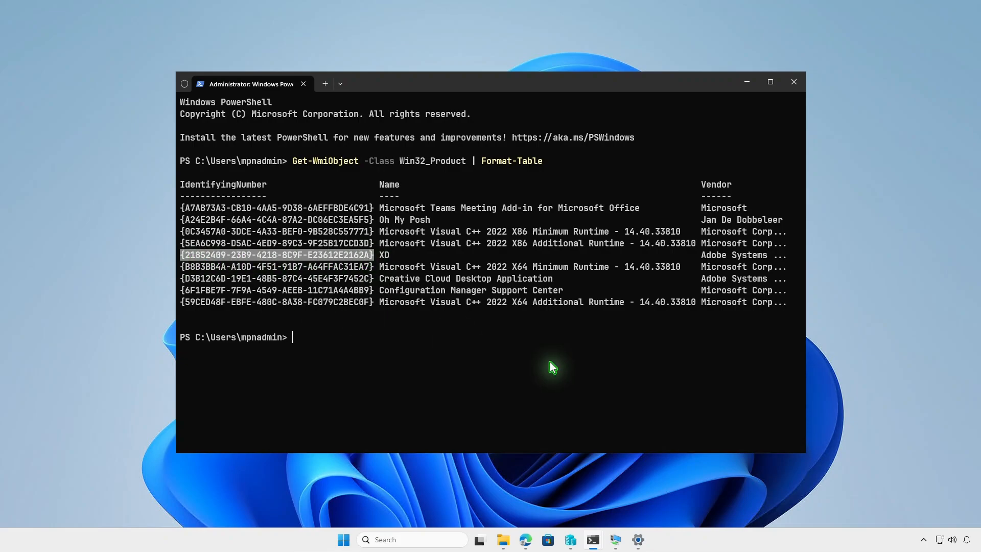